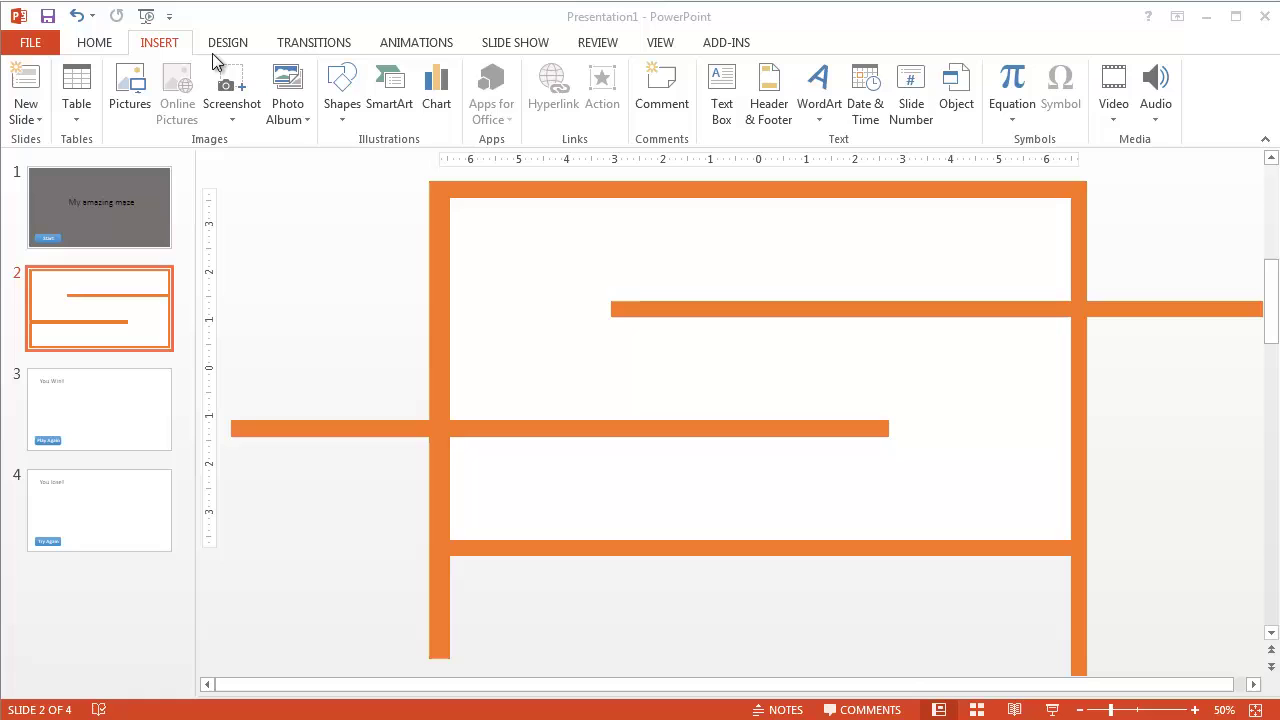
# Draw a pie shape about 3.96" by 3.96" on slide 2 and place it between the lower inner bar's end and the maze's right wall
pyautogui.click(340, 90)
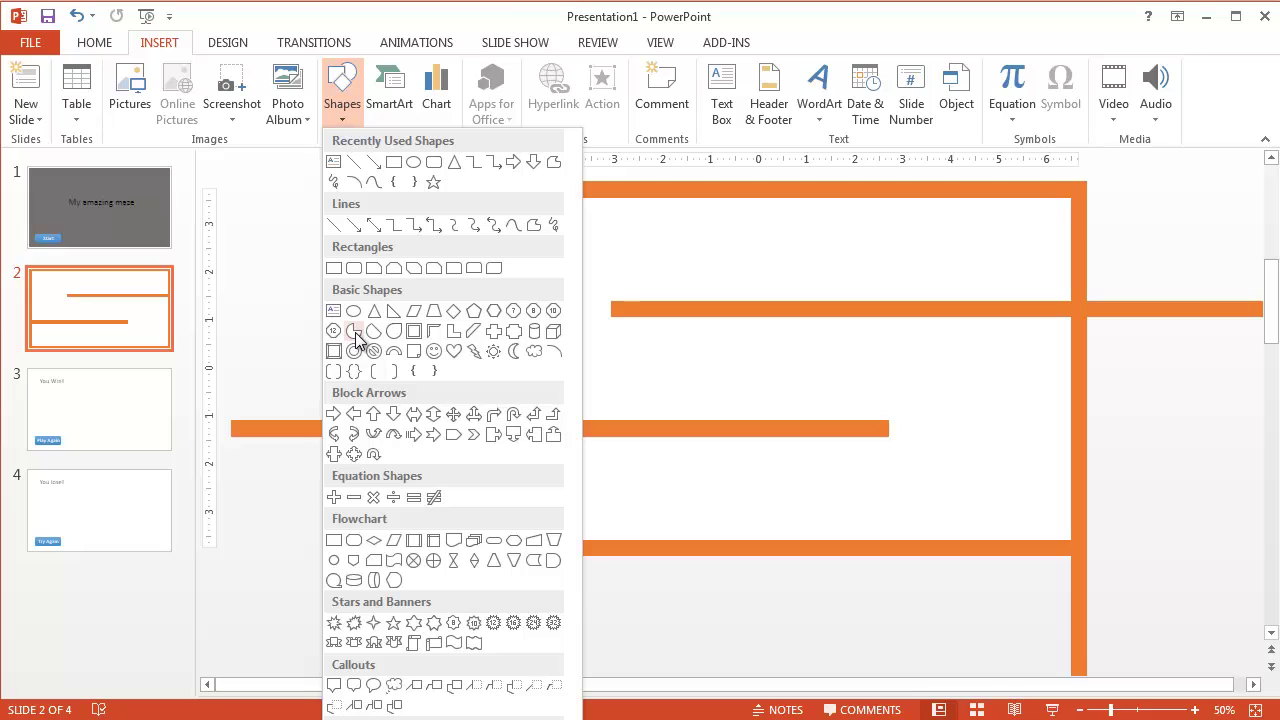
pyautogui.click(355, 333)
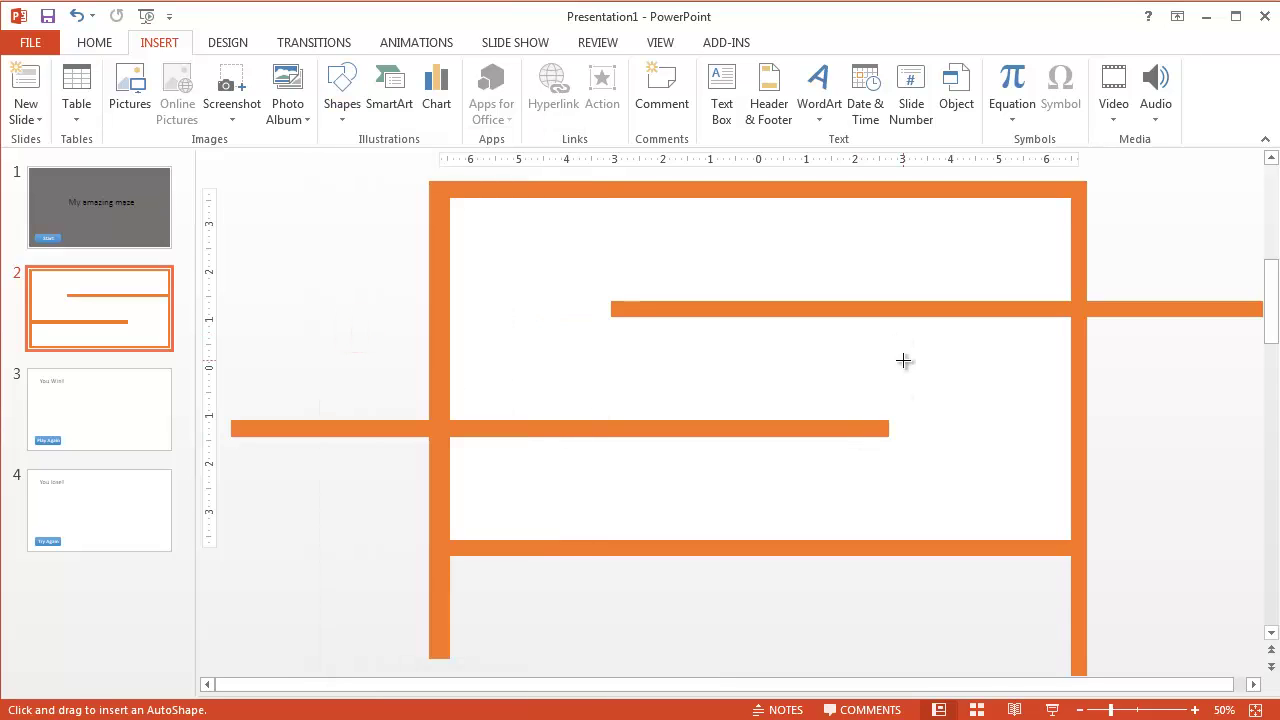
pyautogui.moveTo(855, 350); pyautogui.dragTo(1240, 498)
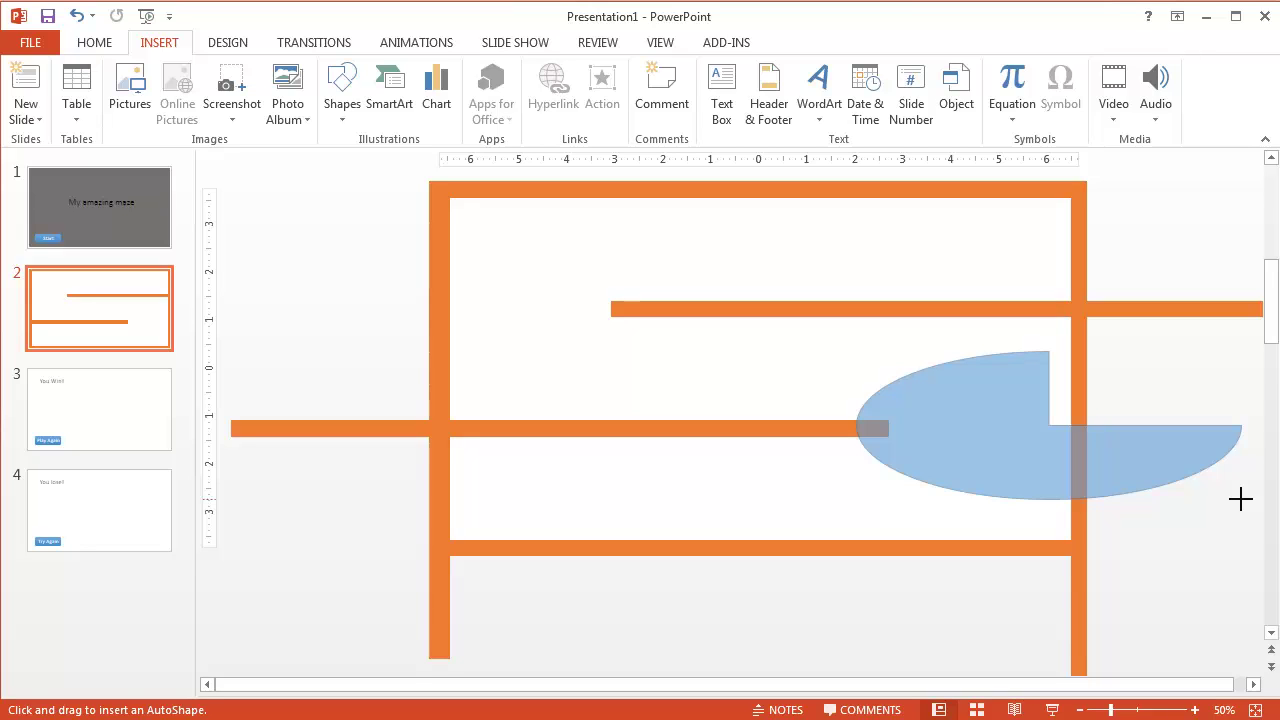
pyautogui.moveTo(1240, 499); pyautogui.dragTo(1048, 523)
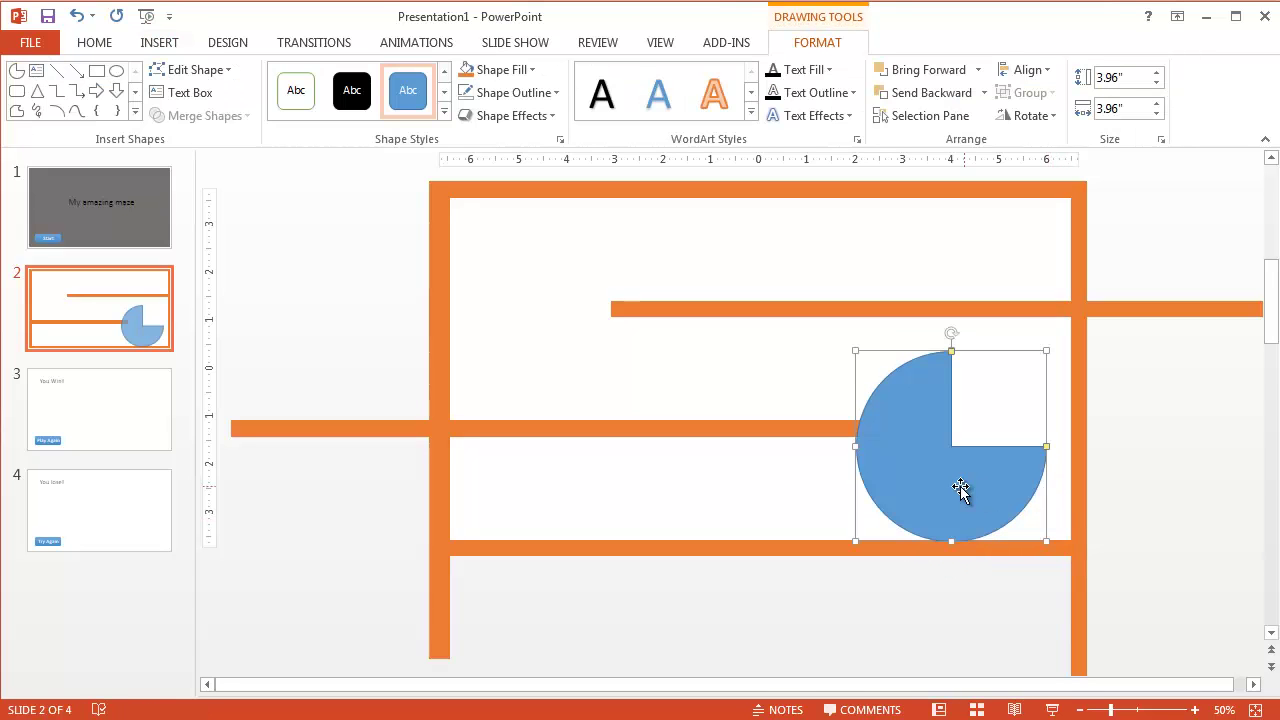
pyautogui.moveTo(956, 490); pyautogui.dragTo(979, 466)
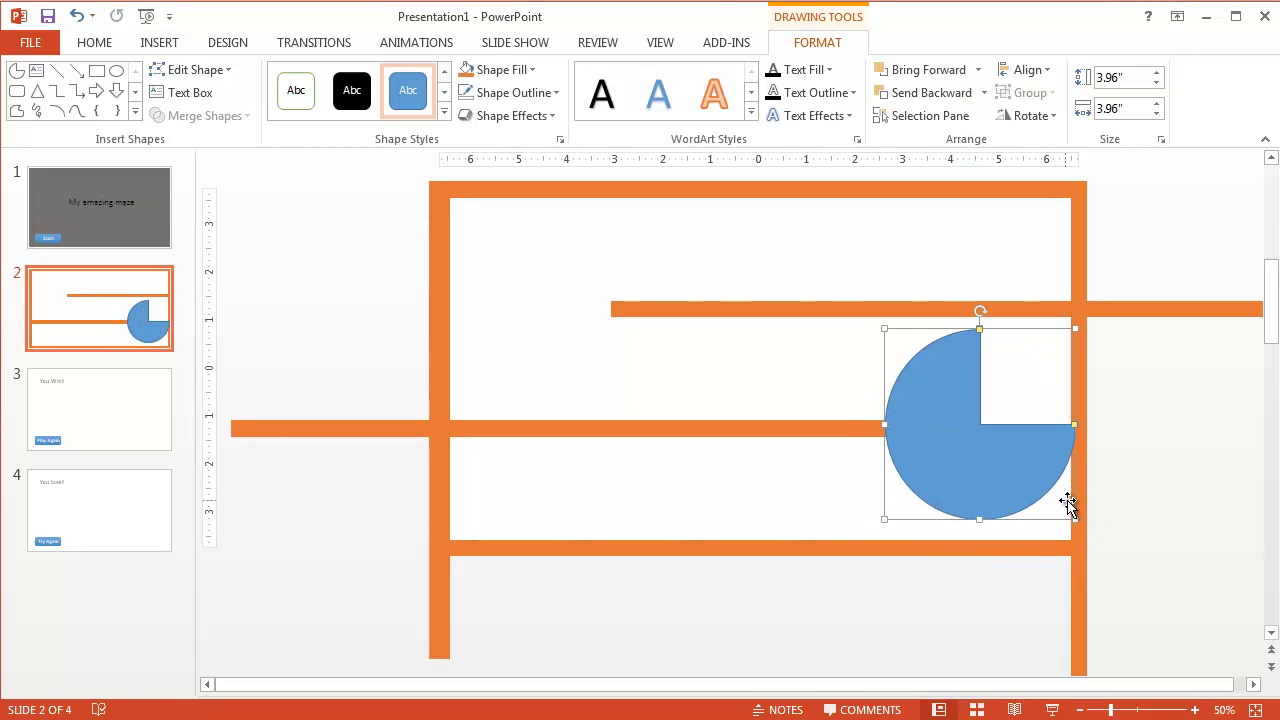
# Fill the pie shape with a light green theme colour and remove its outline
pyautogui.click(508, 70)
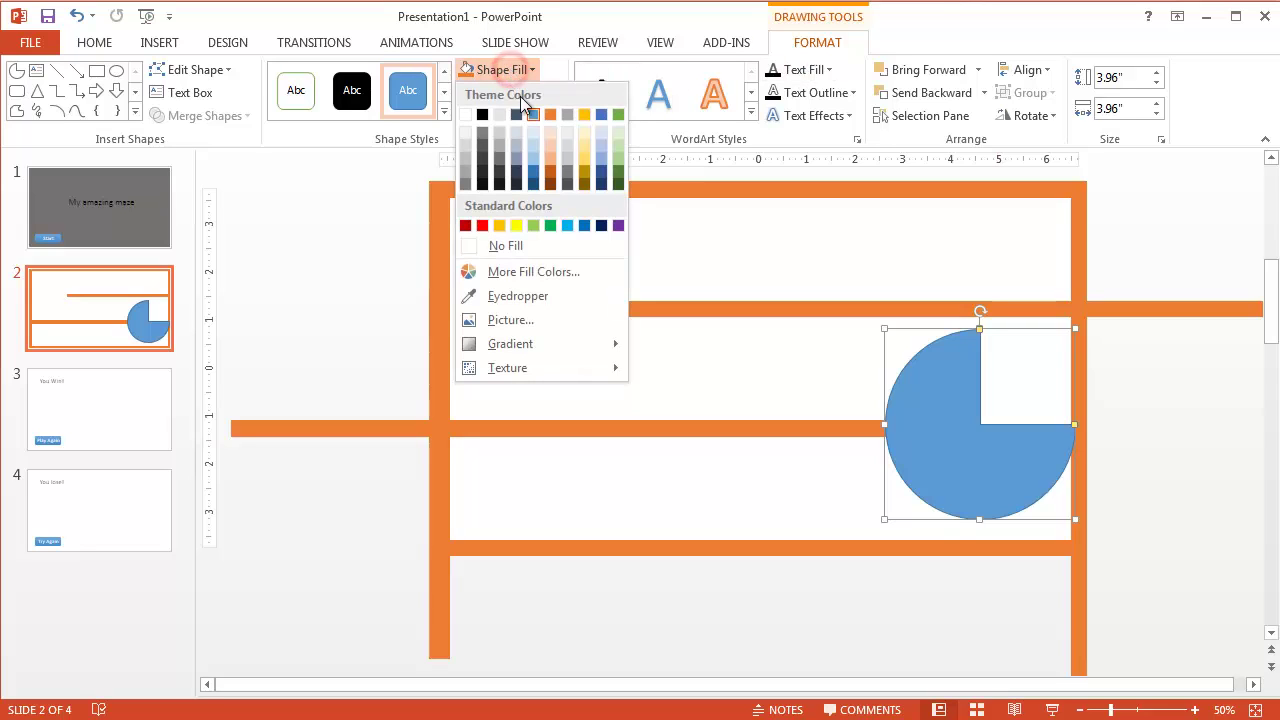
pyautogui.click(616, 165)
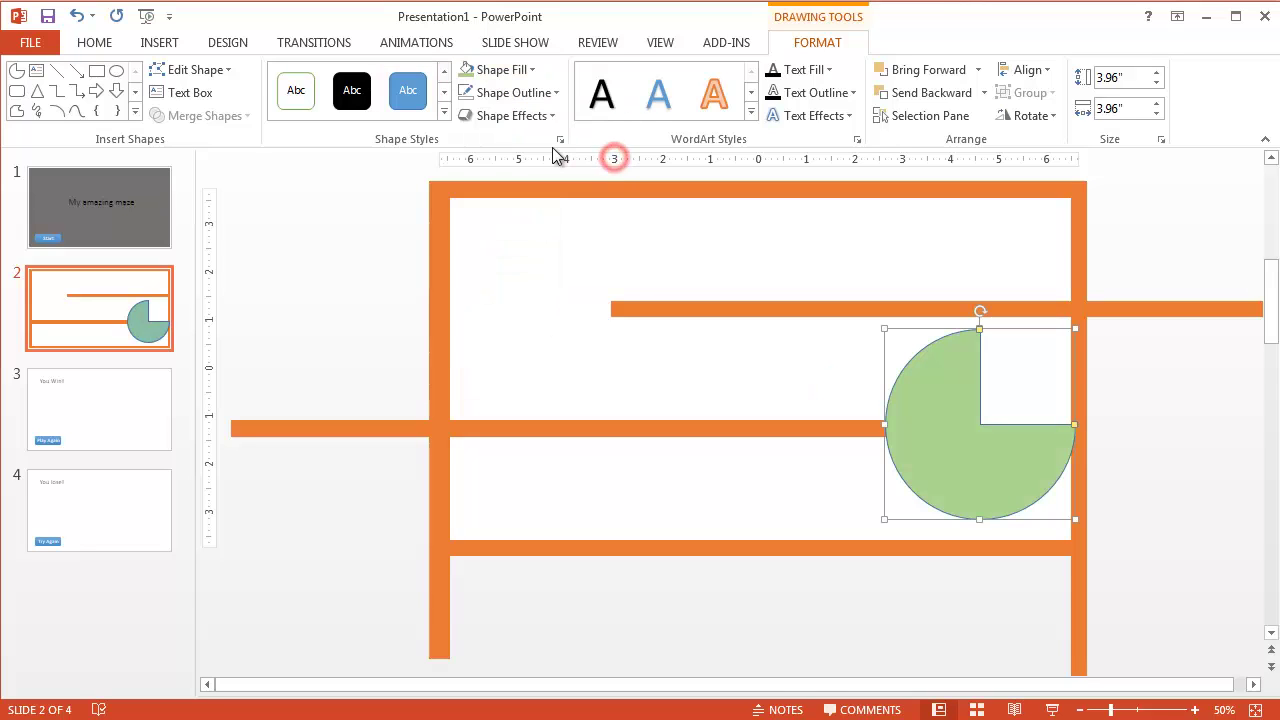
pyautogui.click(512, 92)
pyautogui.click(525, 270)
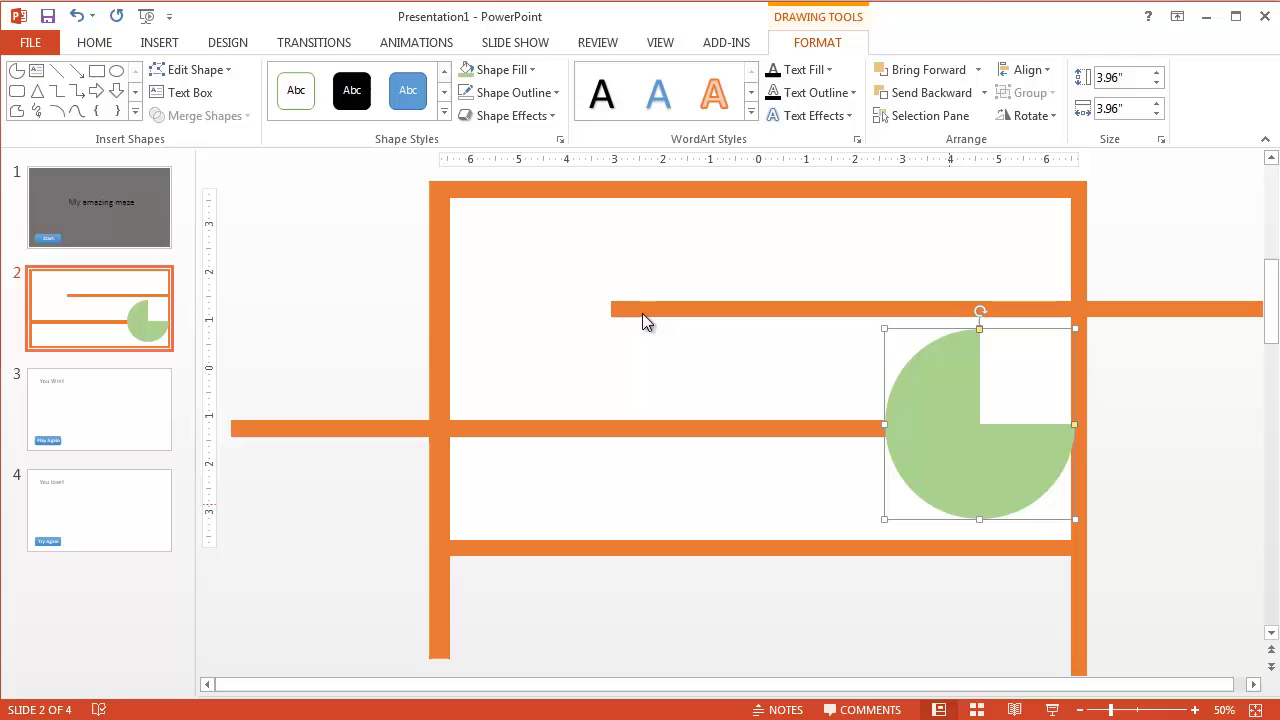
# Apply the Spin emphasis animation to the green pie shape
pyautogui.click(433, 45)
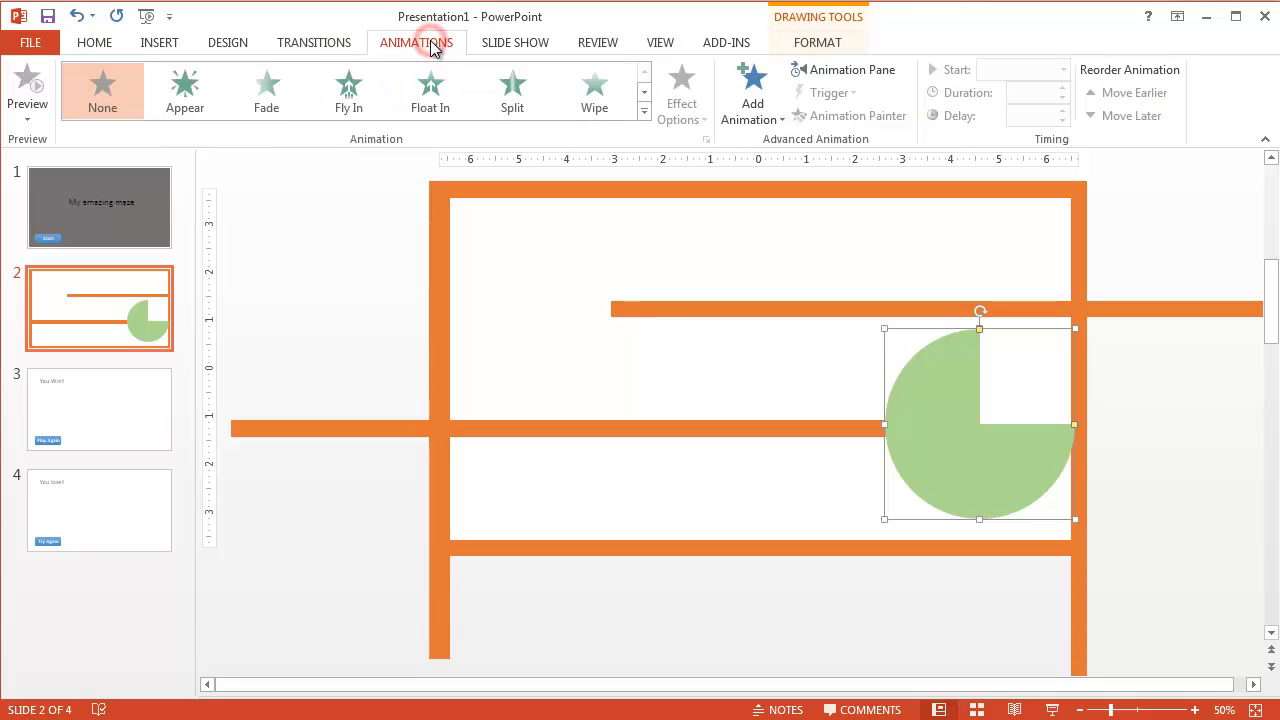
pyautogui.click(644, 111)
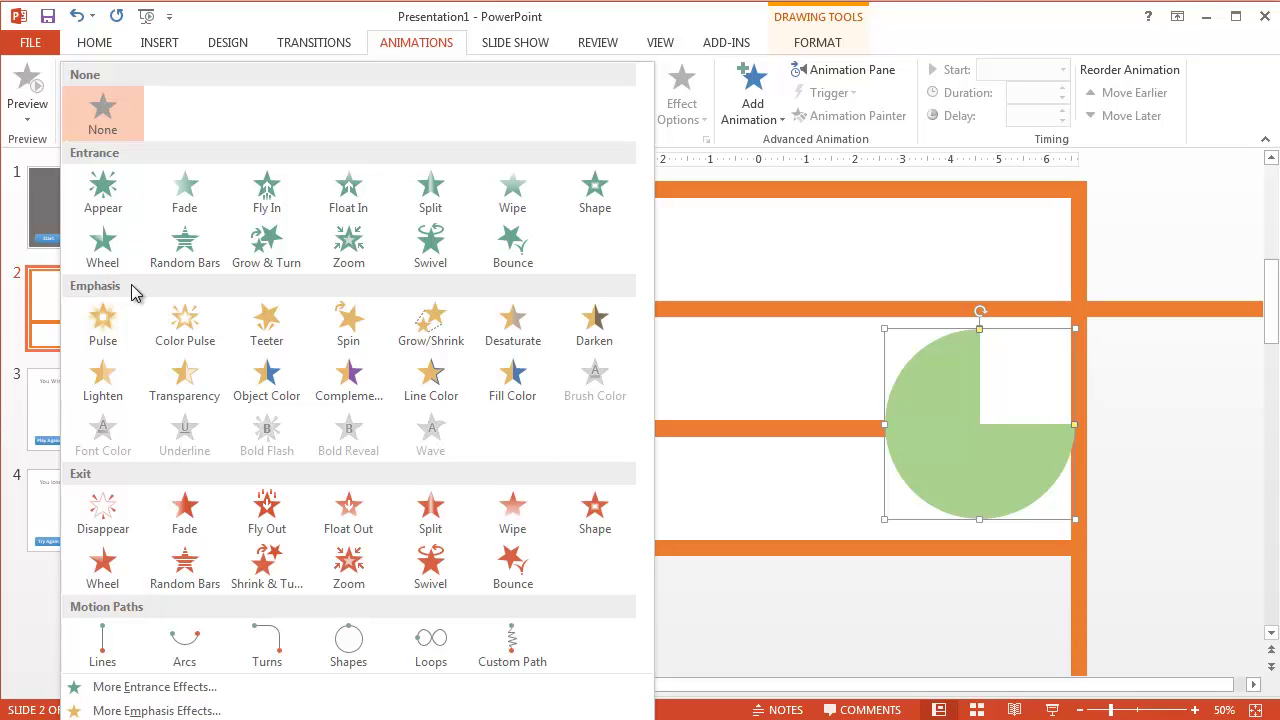
pyautogui.click(348, 319)
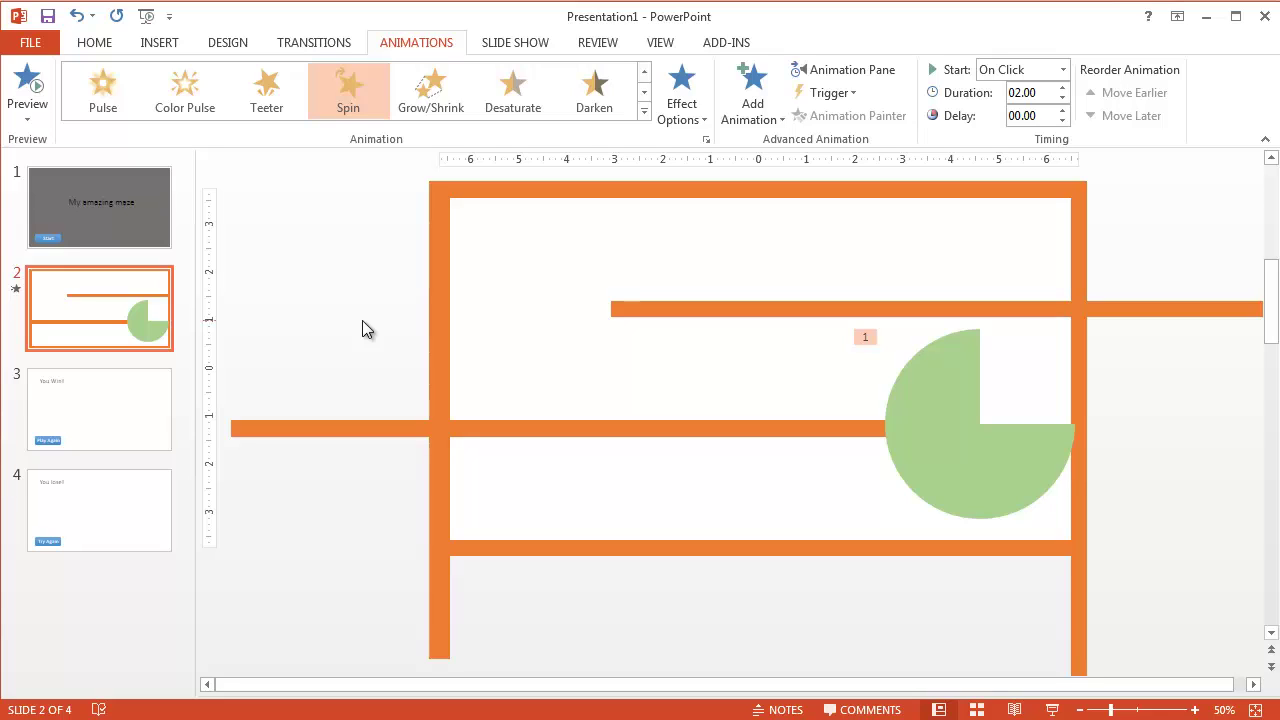
# Open the effect options of the pie's Spin animation and set its rotation direction to counterclockwise
pyautogui.click(849, 72)
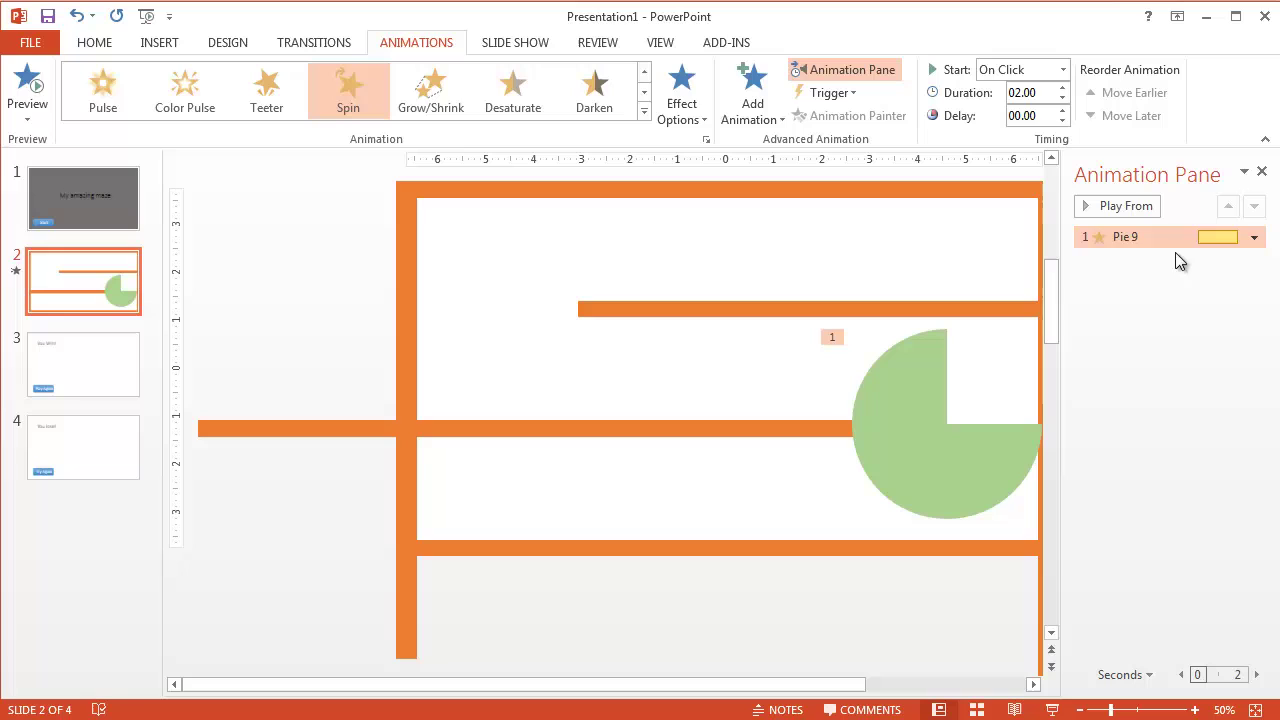
pyautogui.click(1255, 239)
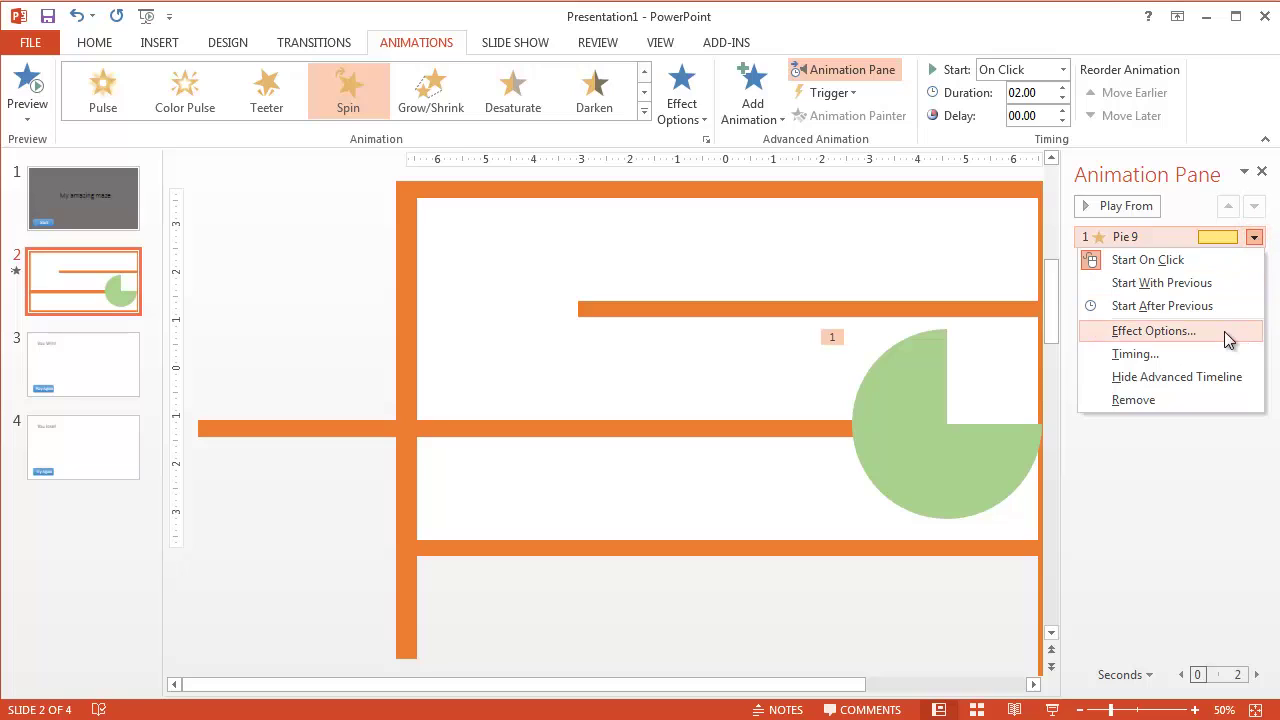
pyautogui.click(1164, 335)
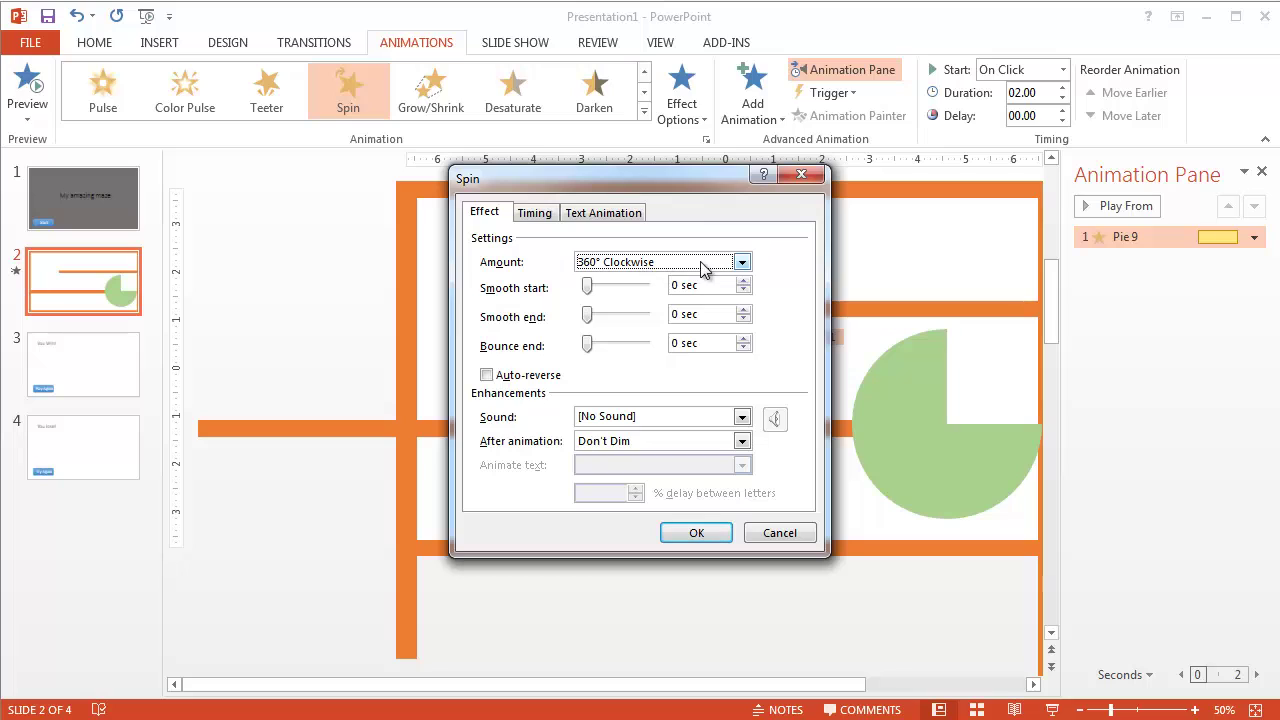
pyautogui.click(741, 262)
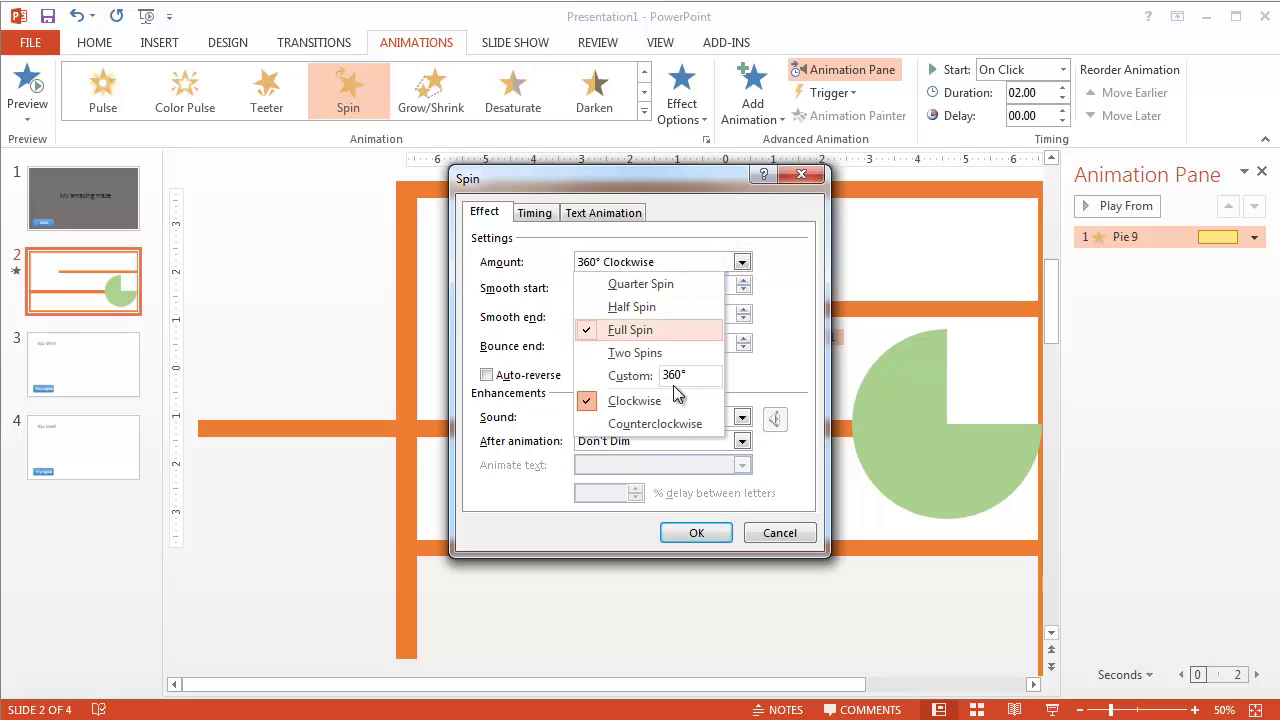
pyautogui.click(665, 426)
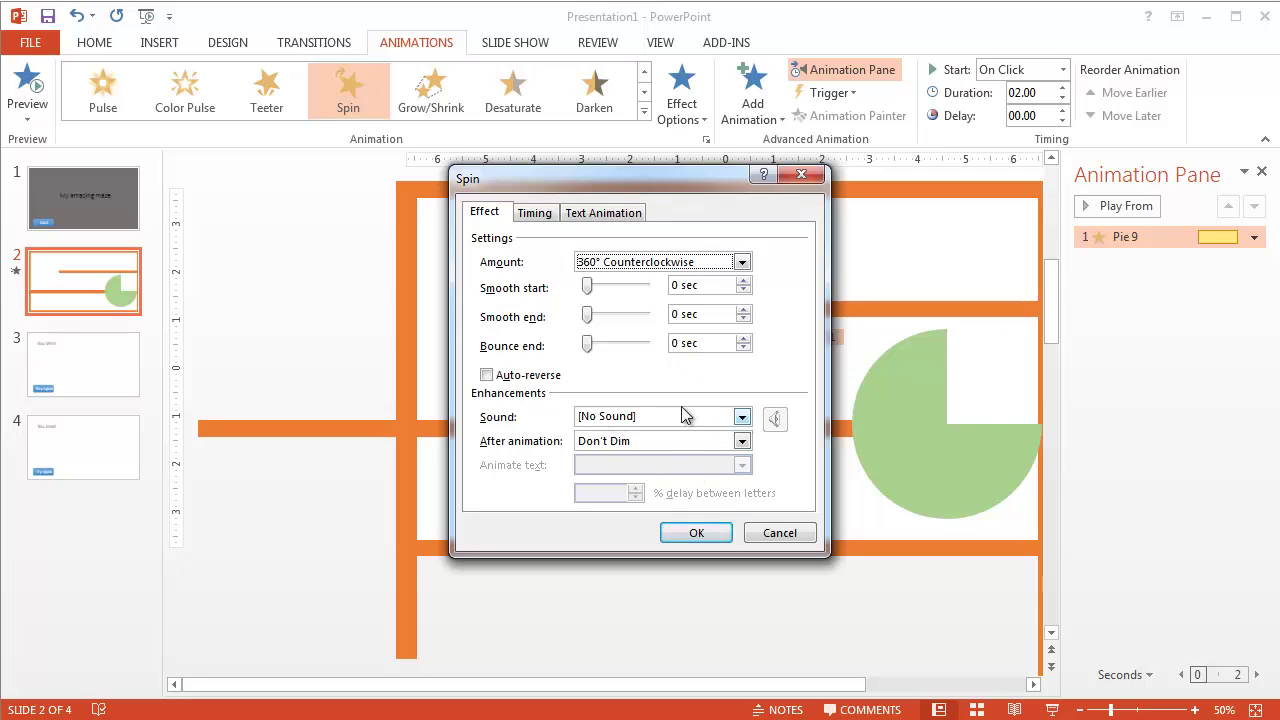
# Set the Spin animation to start With Previous and last 1 second (Fast)
pyautogui.click(538, 212)
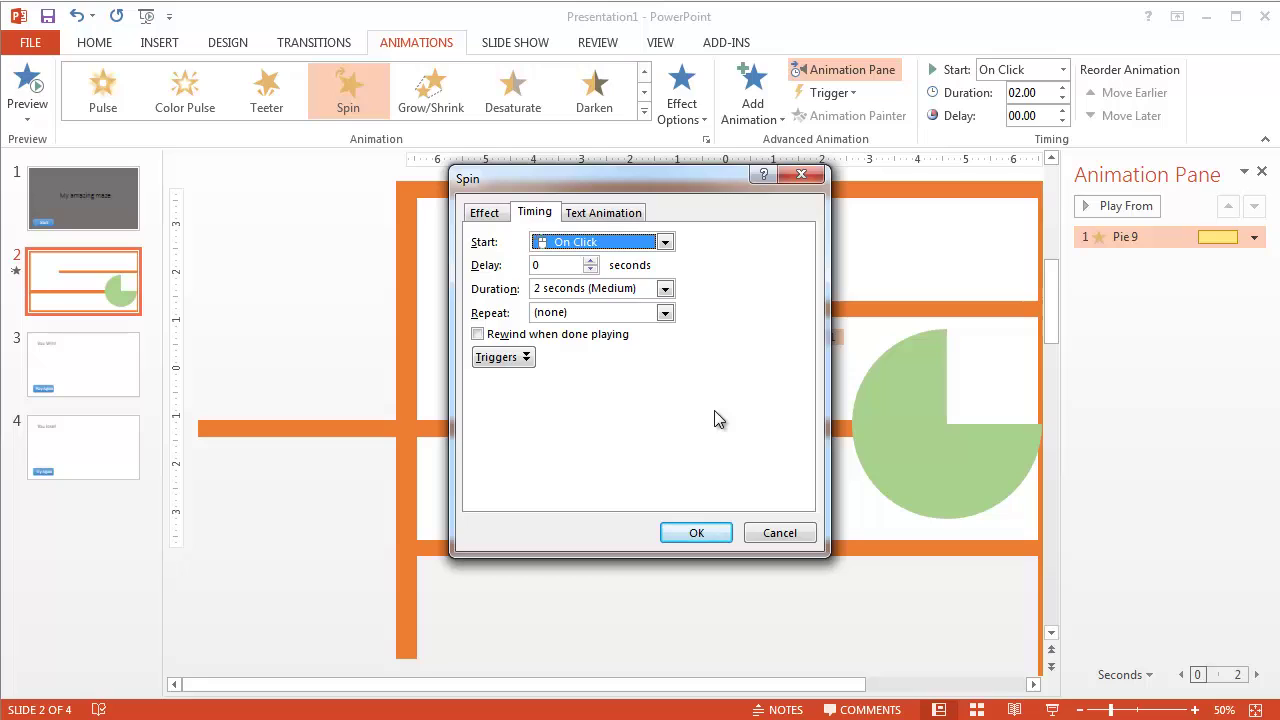
pyautogui.click(665, 243)
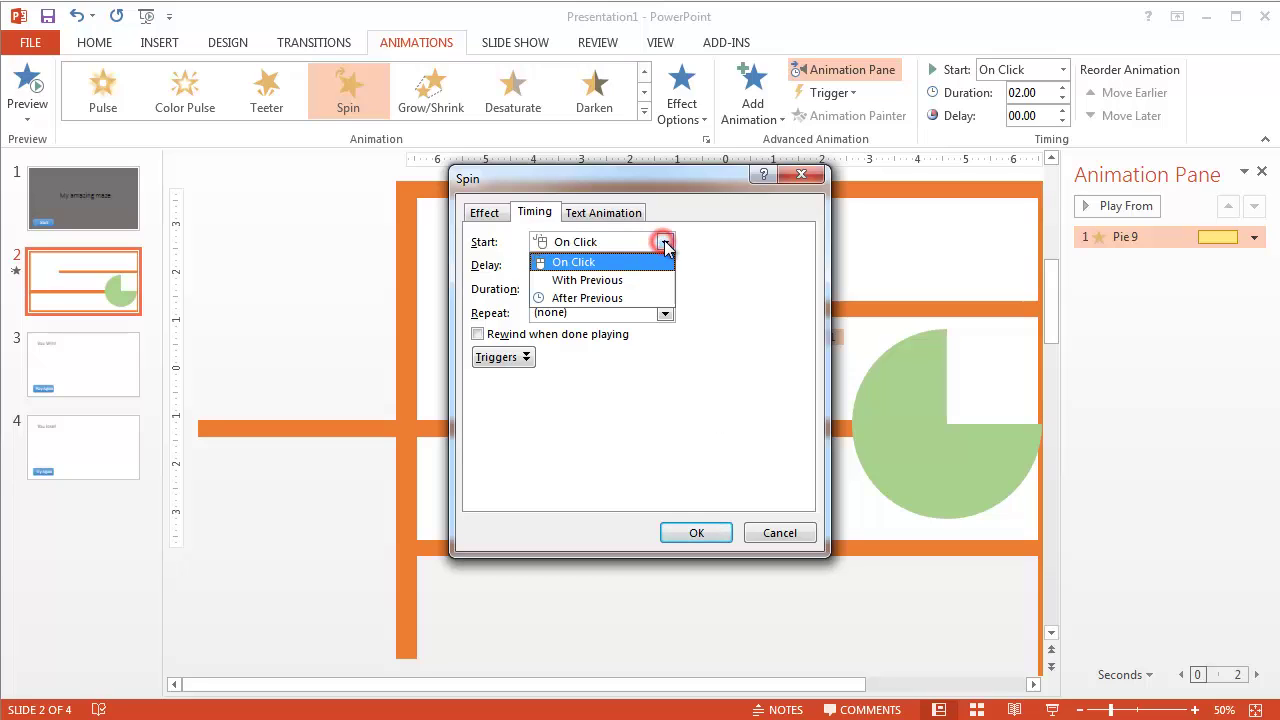
pyautogui.click(580, 285)
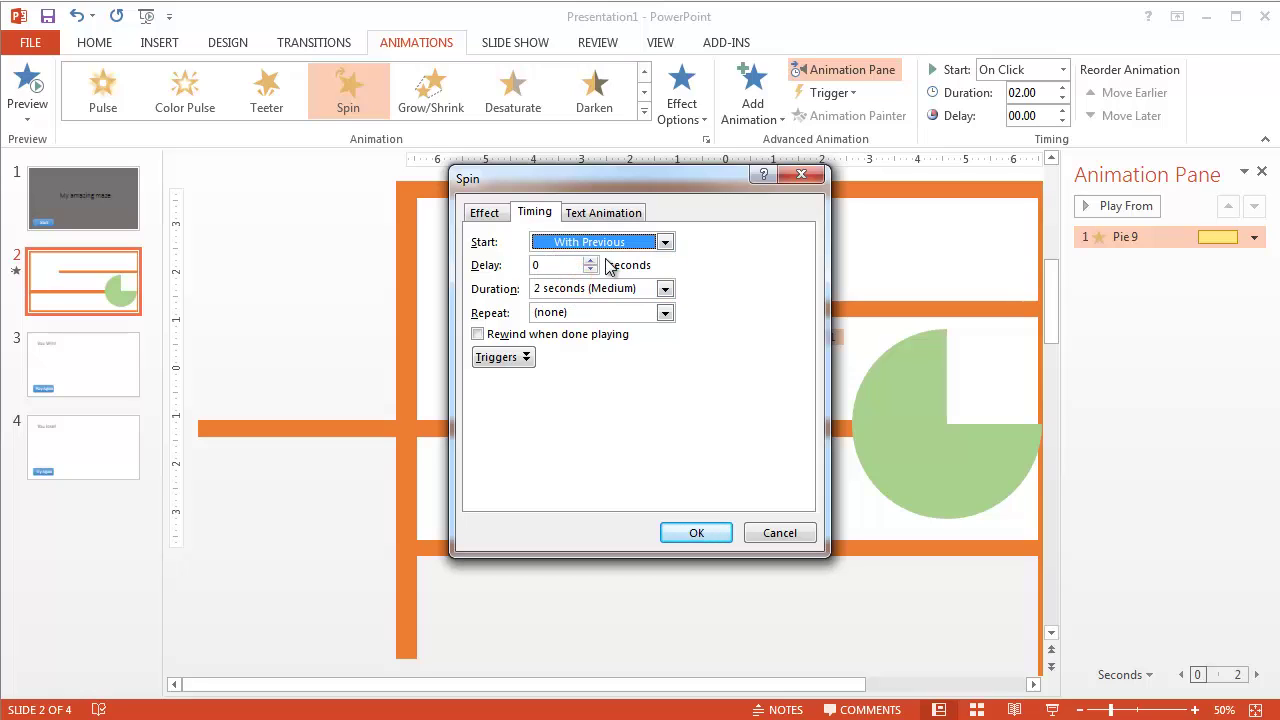
pyautogui.click(665, 288)
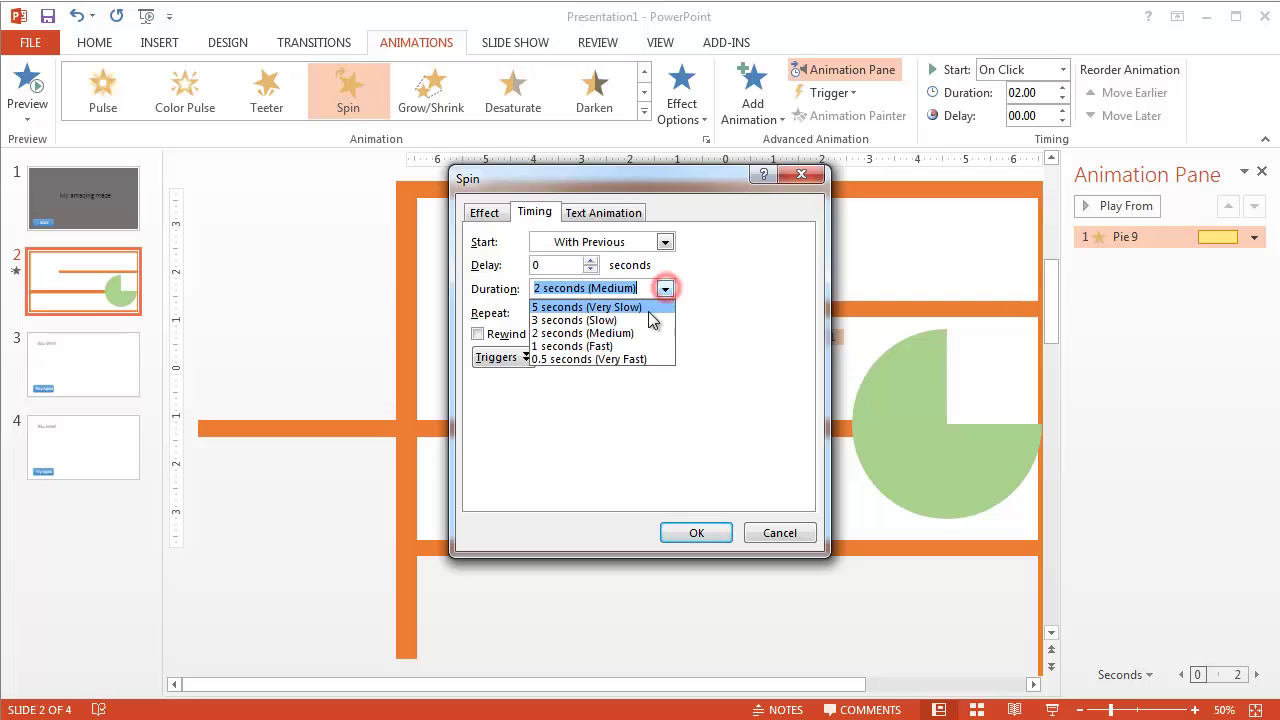
pyautogui.click(610, 346)
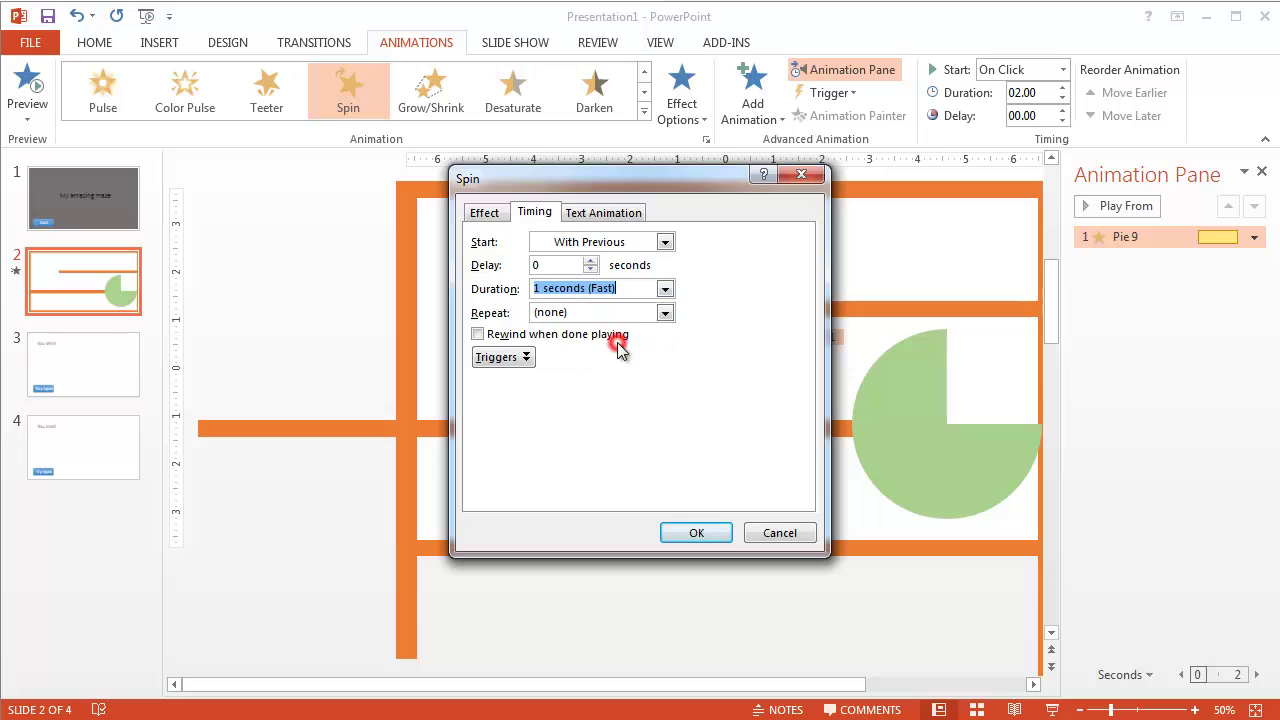
pyautogui.click(665, 288)
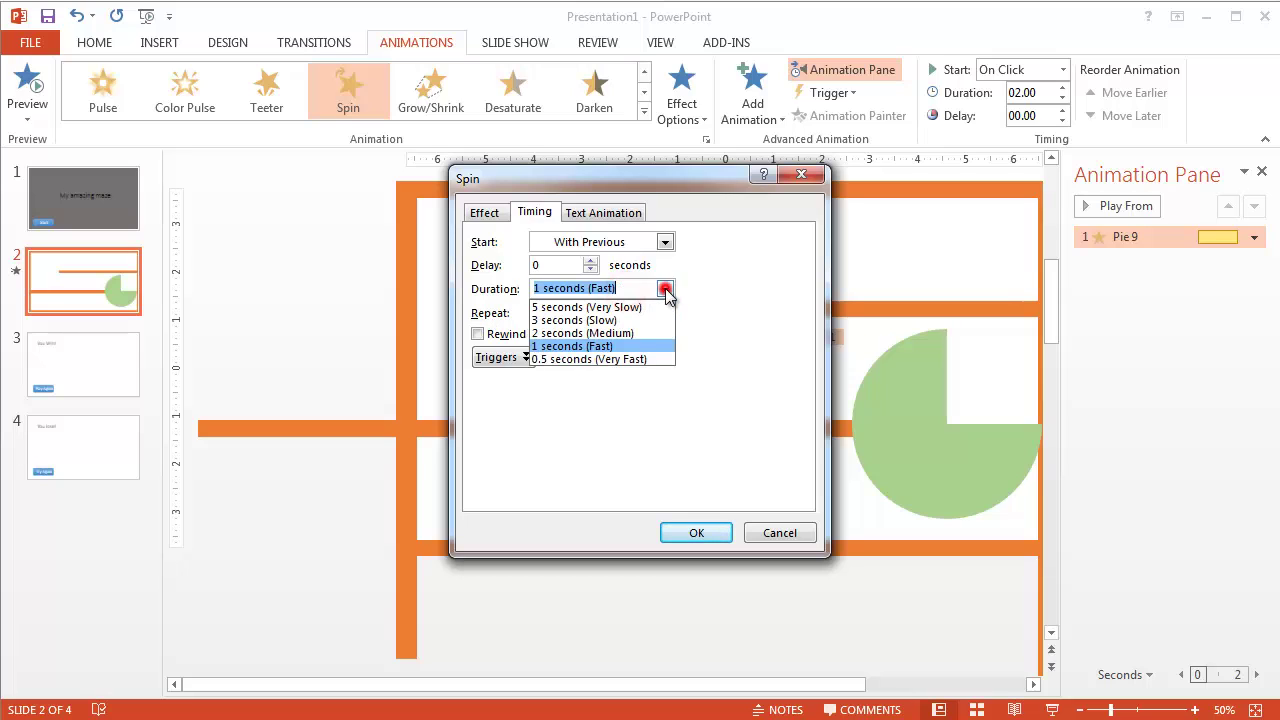
pyautogui.click(665, 288)
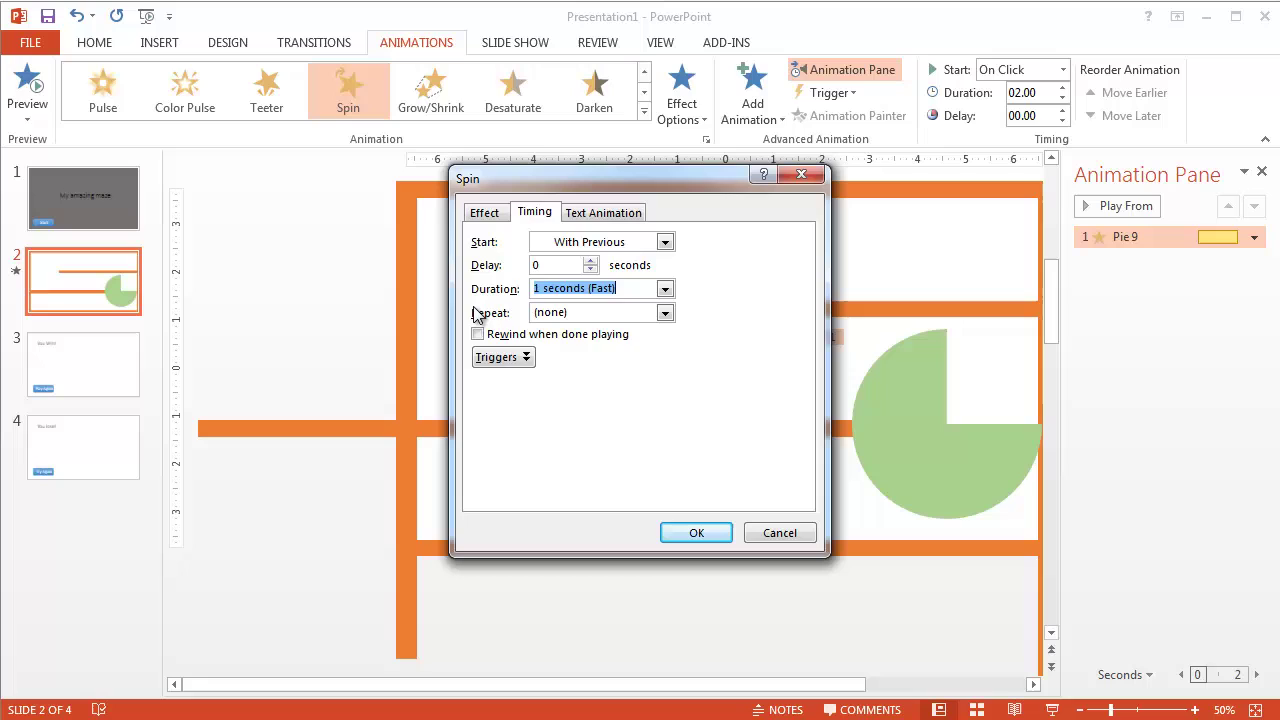
# Set the Spin animation to repeat Until End of Slide and apply the effect settings
pyautogui.click(664, 314)
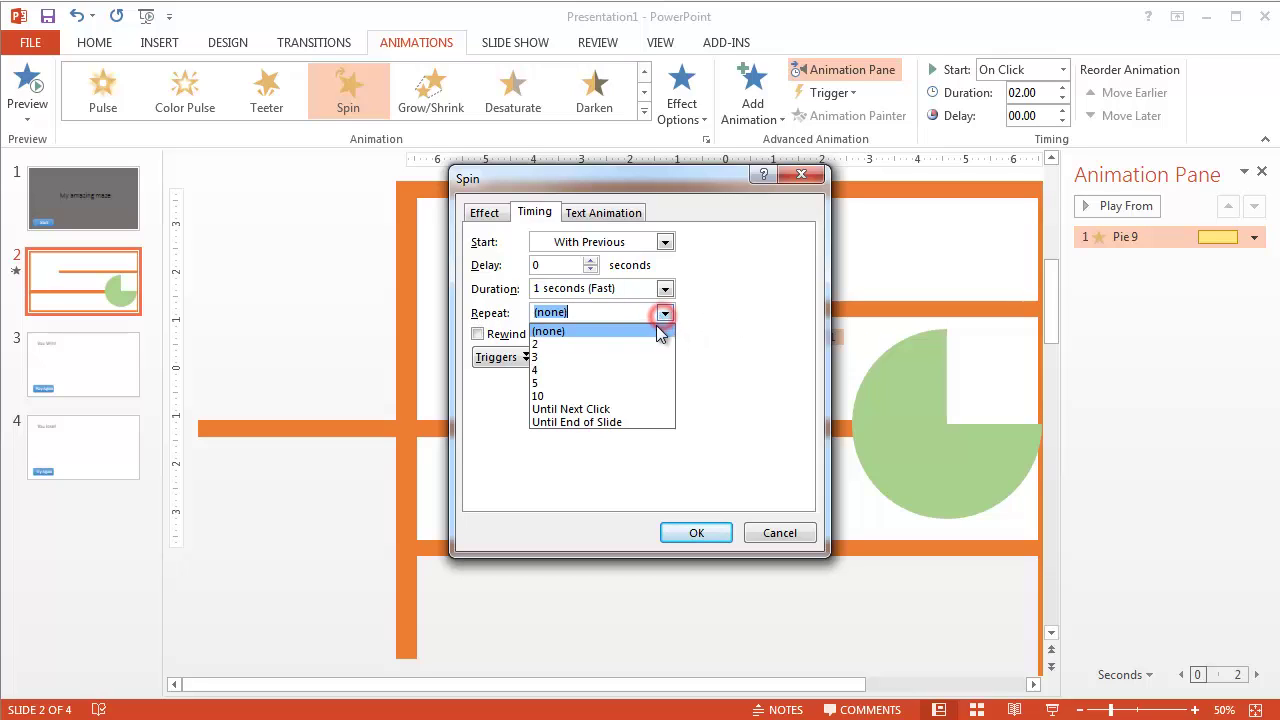
pyautogui.click(593, 422)
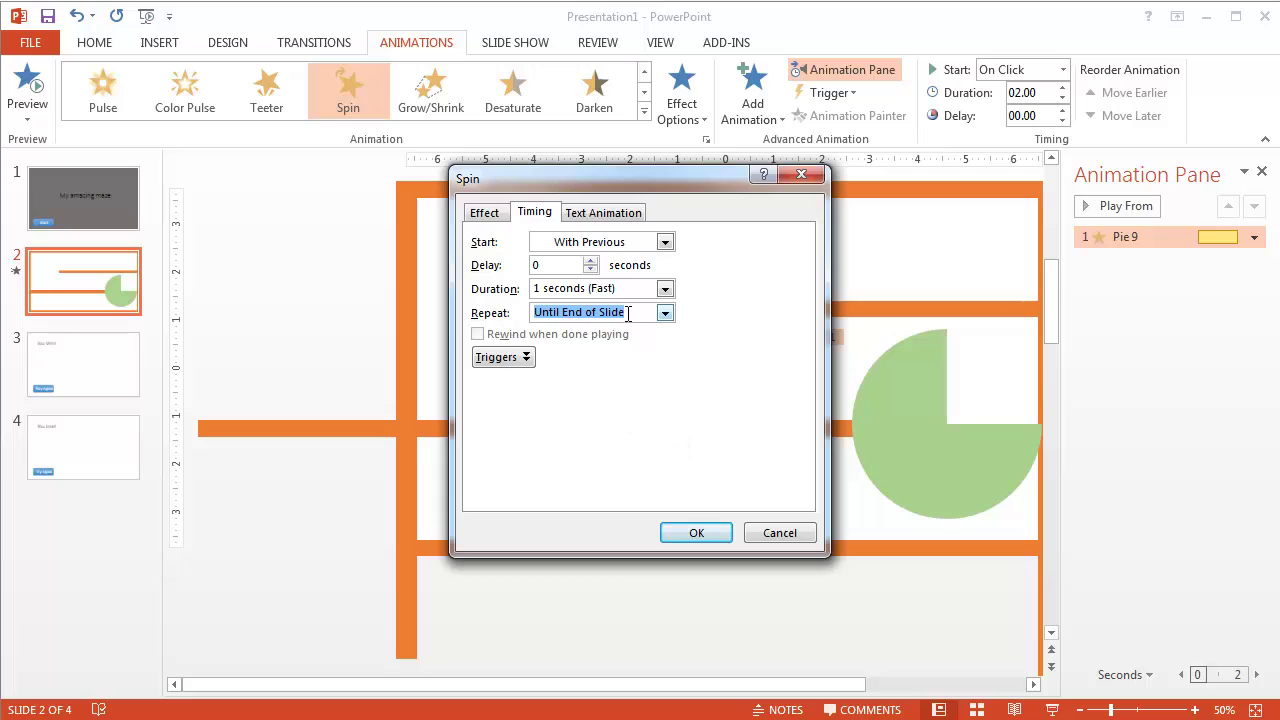
pyautogui.click(697, 533)
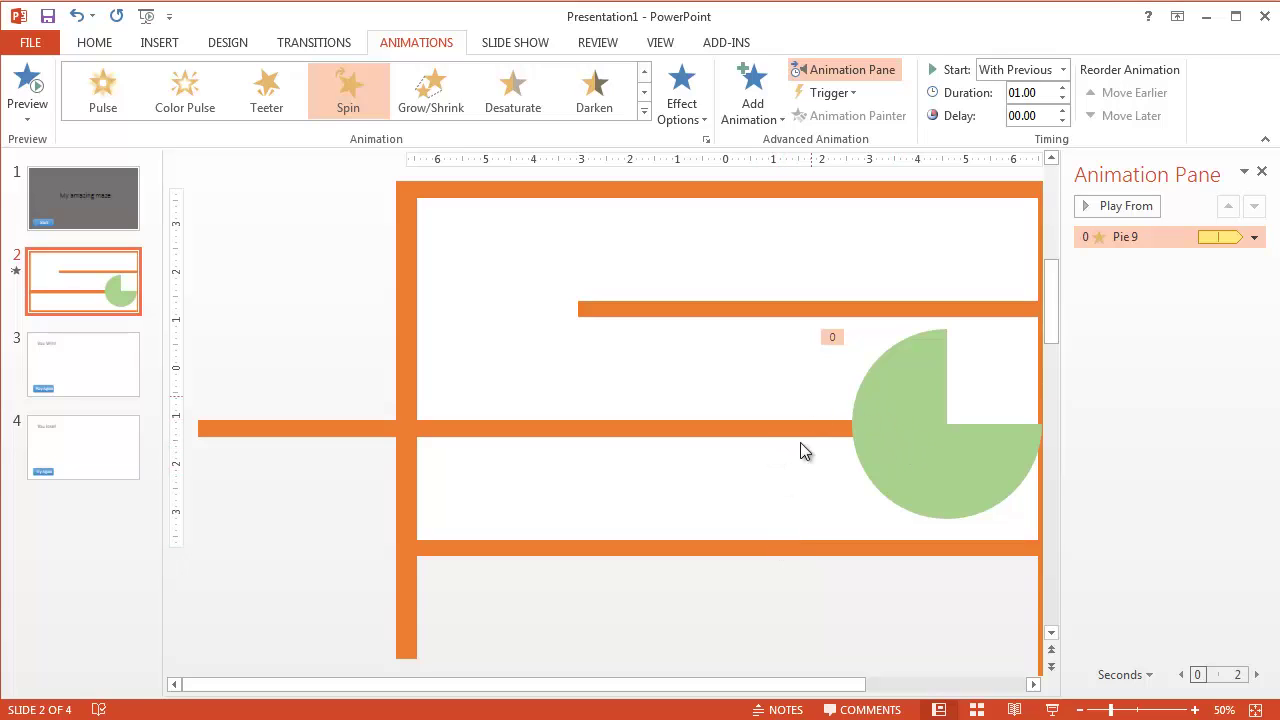
# Set the green pie's mouse-over action to hyperlink to the slide "4. You lose!"
pyautogui.click(929, 456)
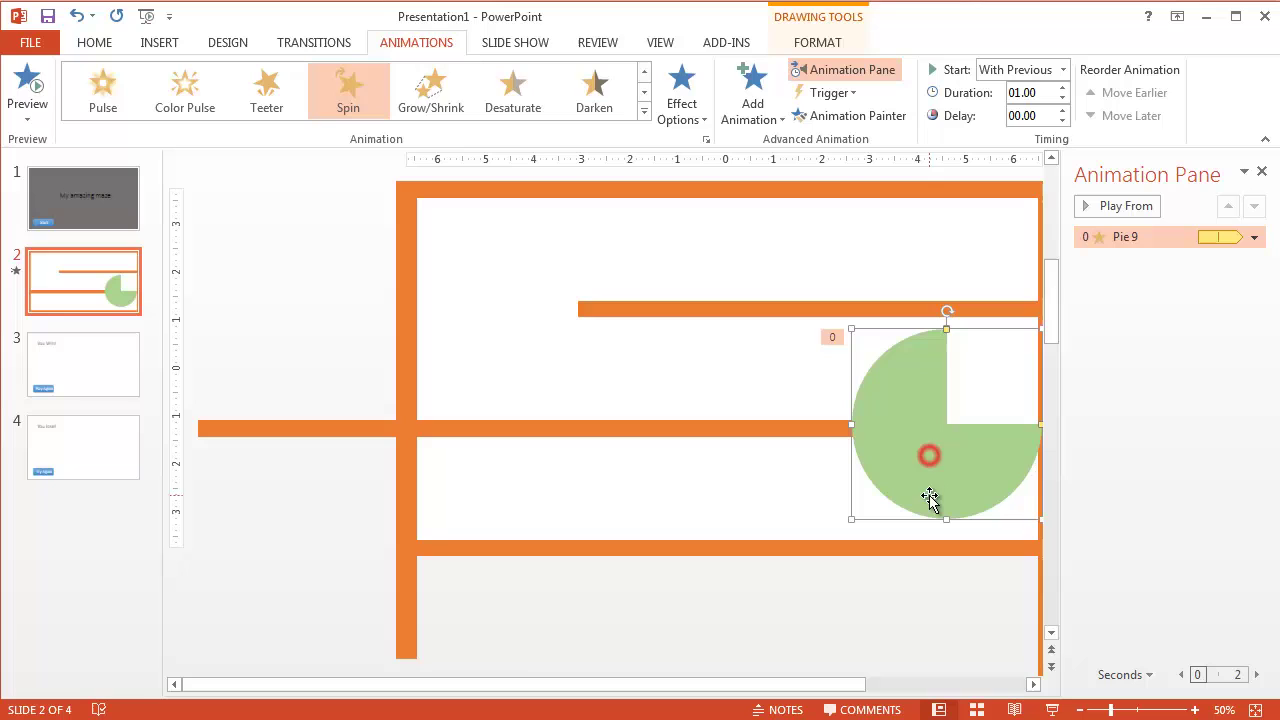
pyautogui.click(158, 44)
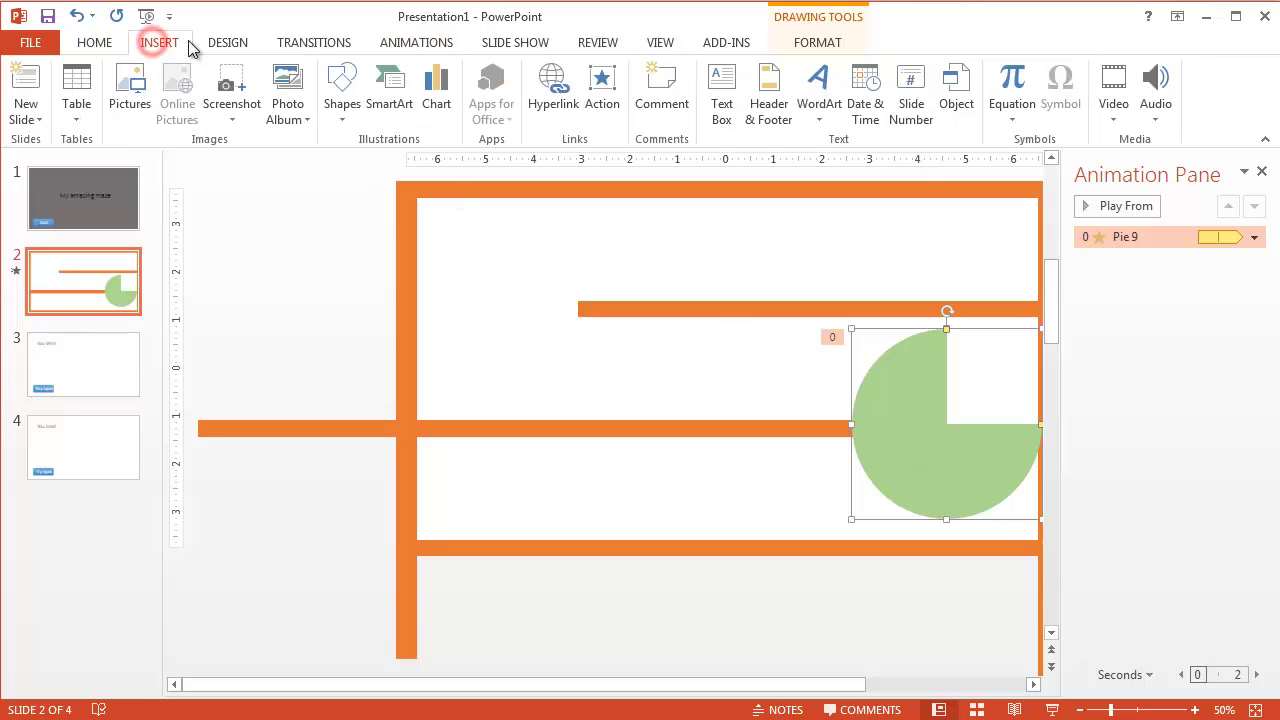
pyautogui.click(603, 88)
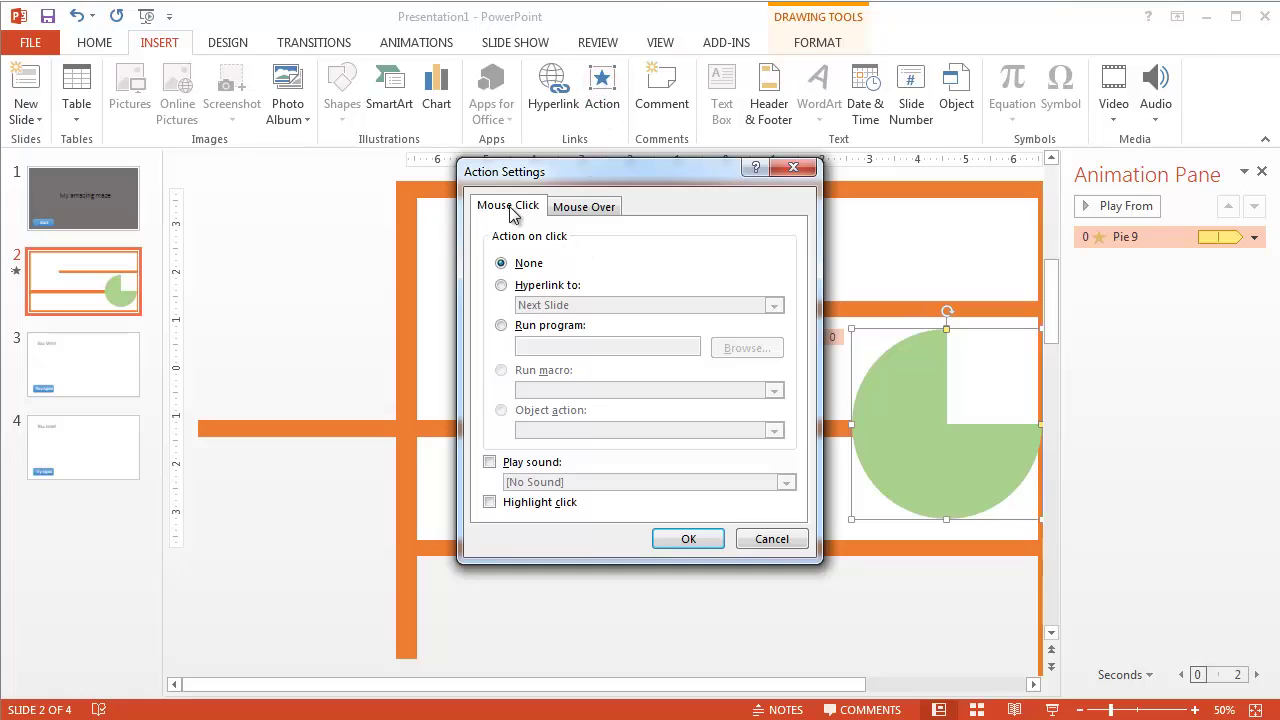
pyautogui.click(593, 208)
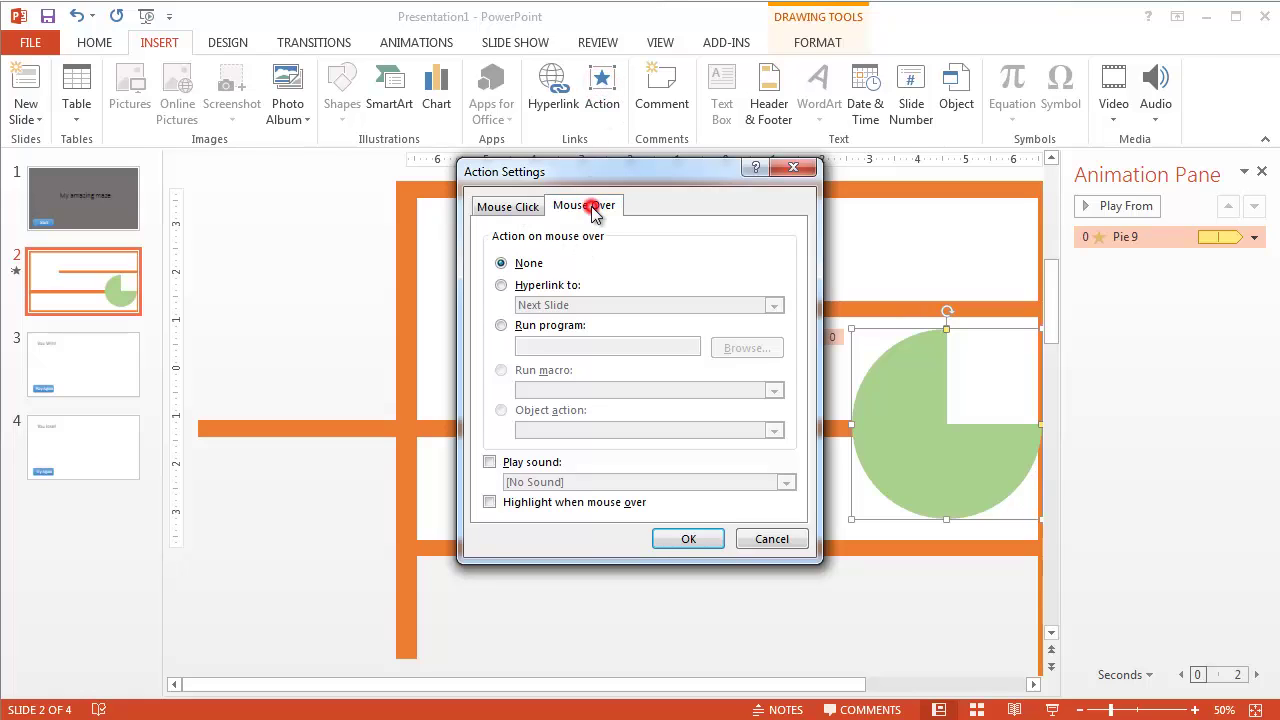
pyautogui.click(507, 210)
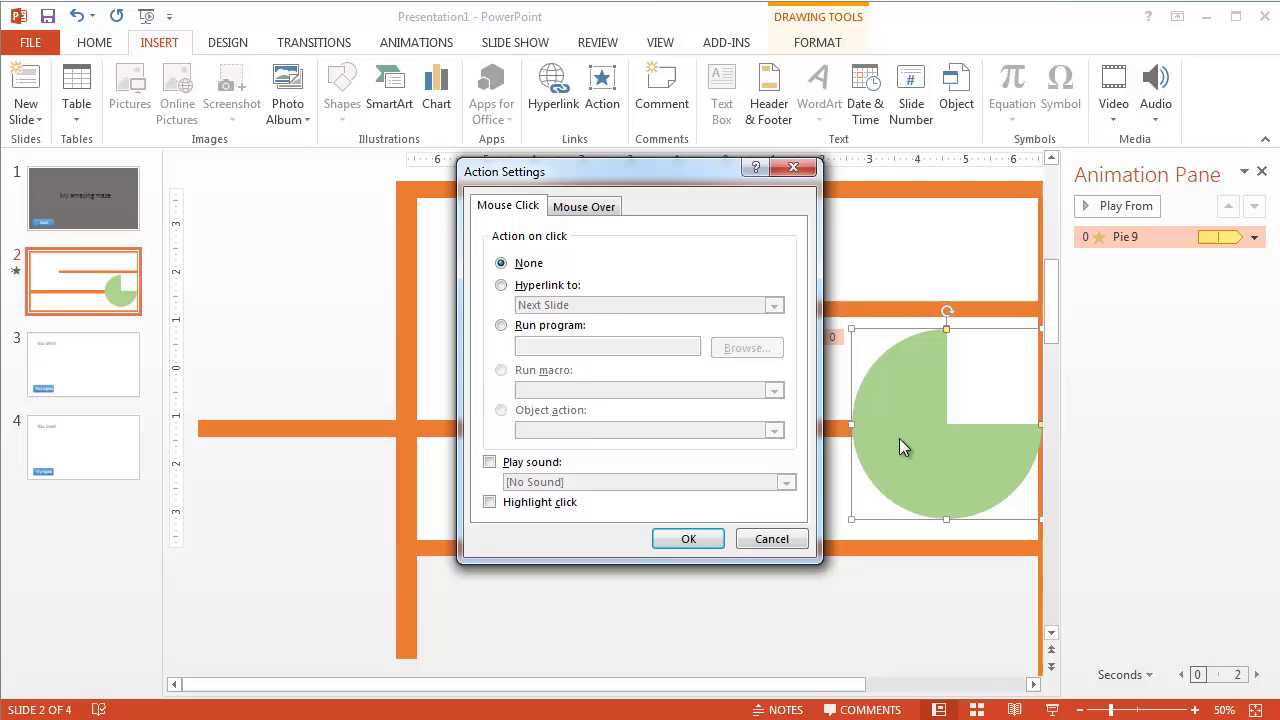
pyautogui.click(583, 207)
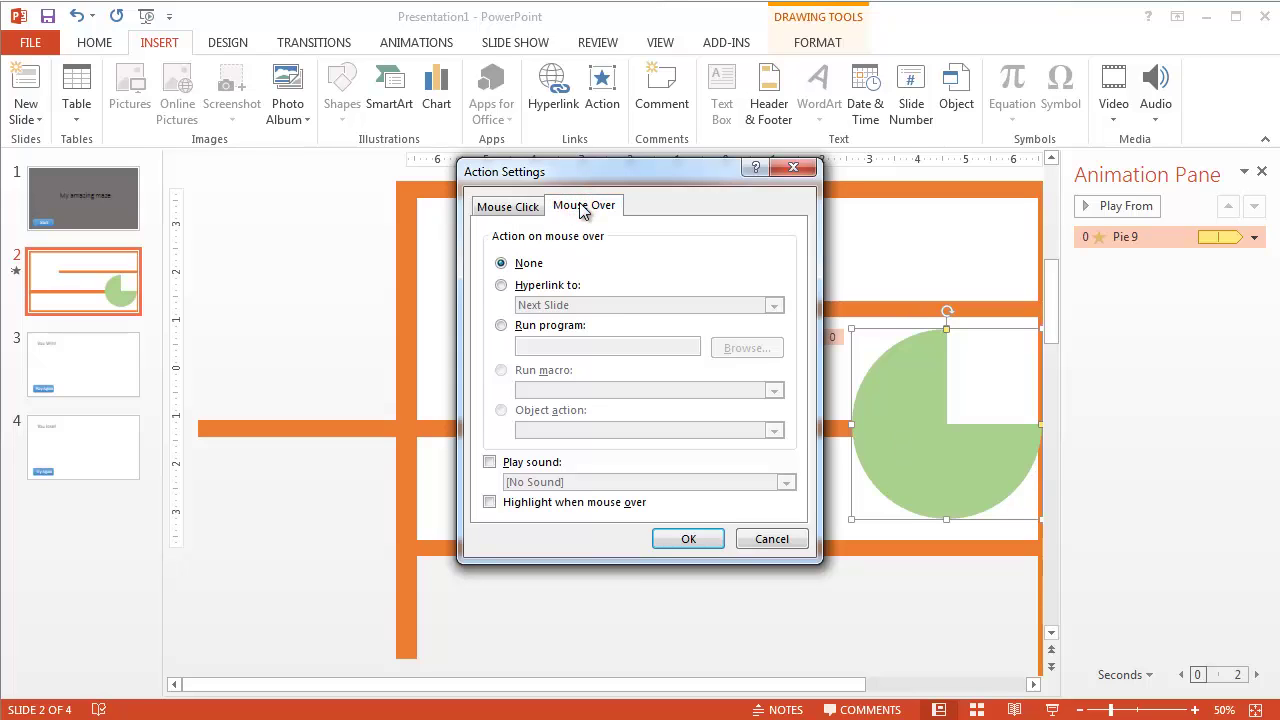
pyautogui.click(500, 286)
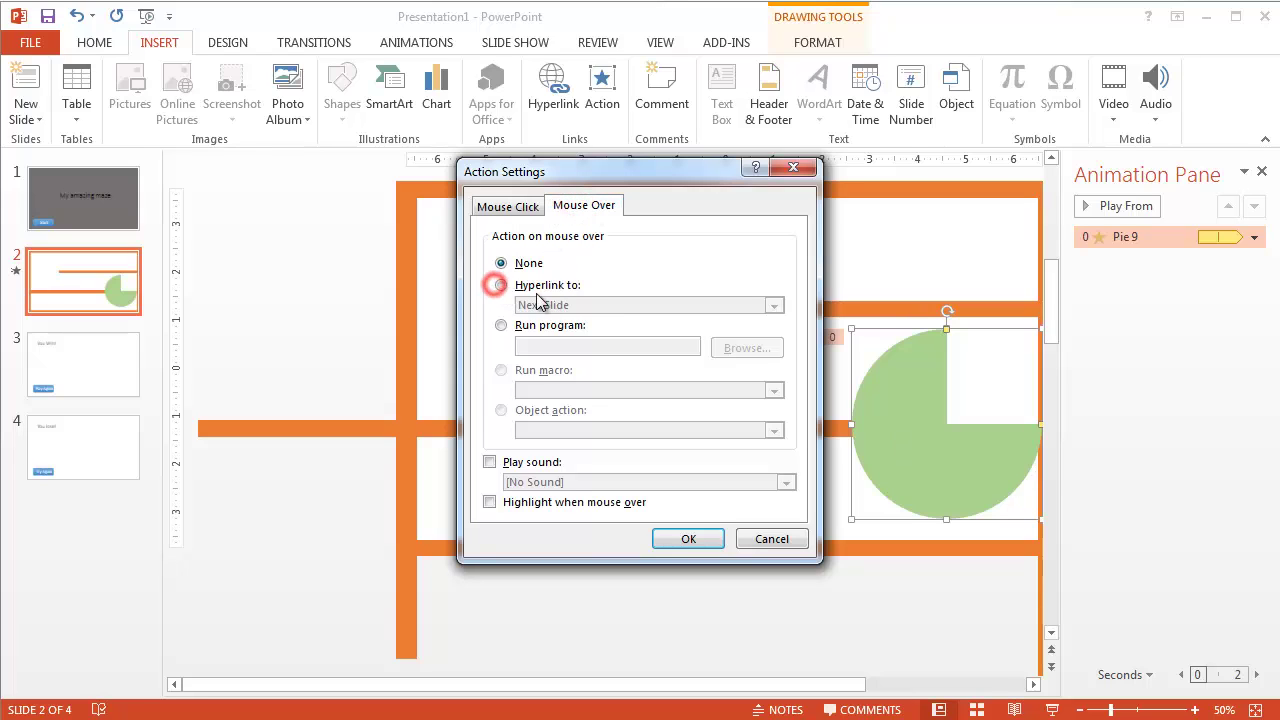
pyautogui.click(593, 305)
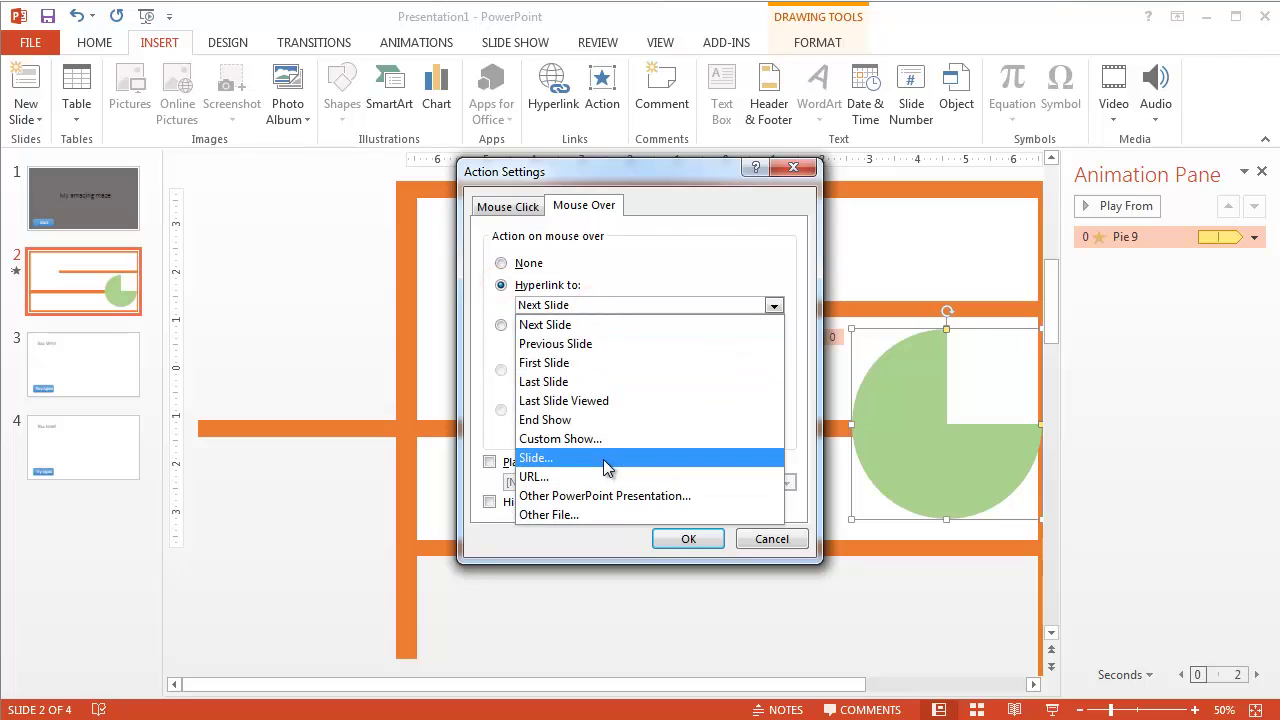
pyautogui.click(605, 458)
pyautogui.click(445, 316)
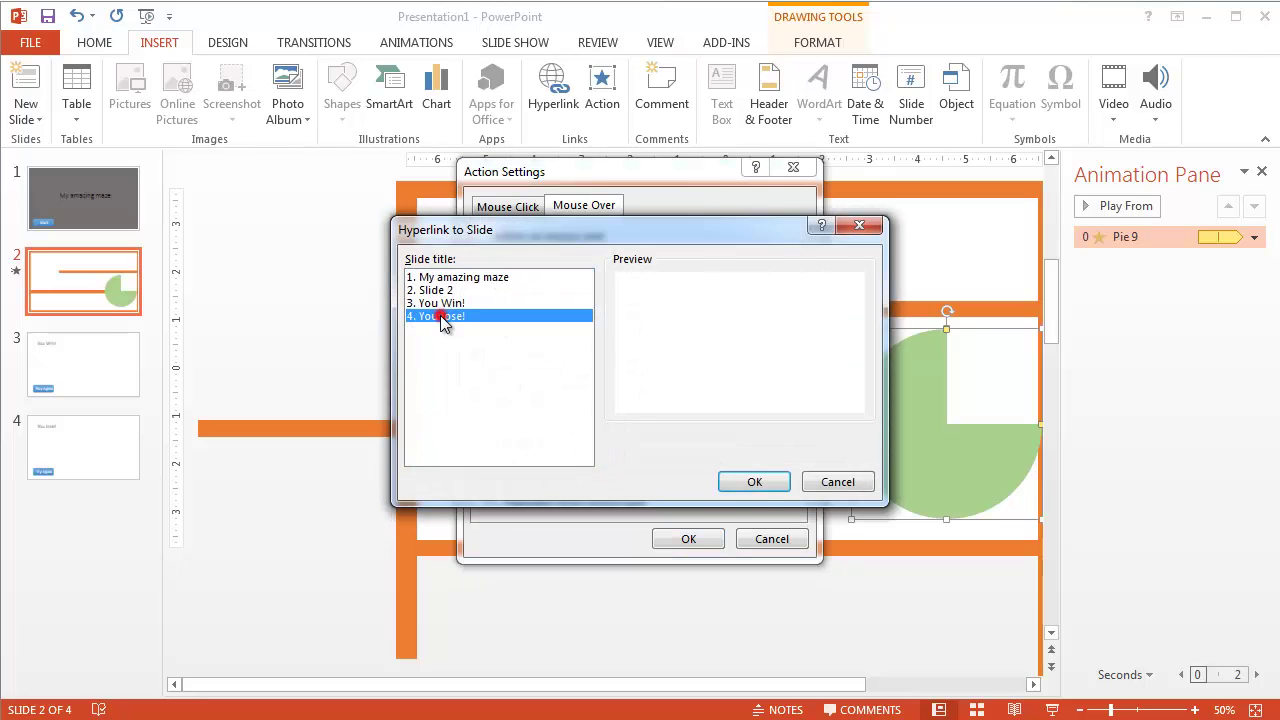
pyautogui.click(754, 481)
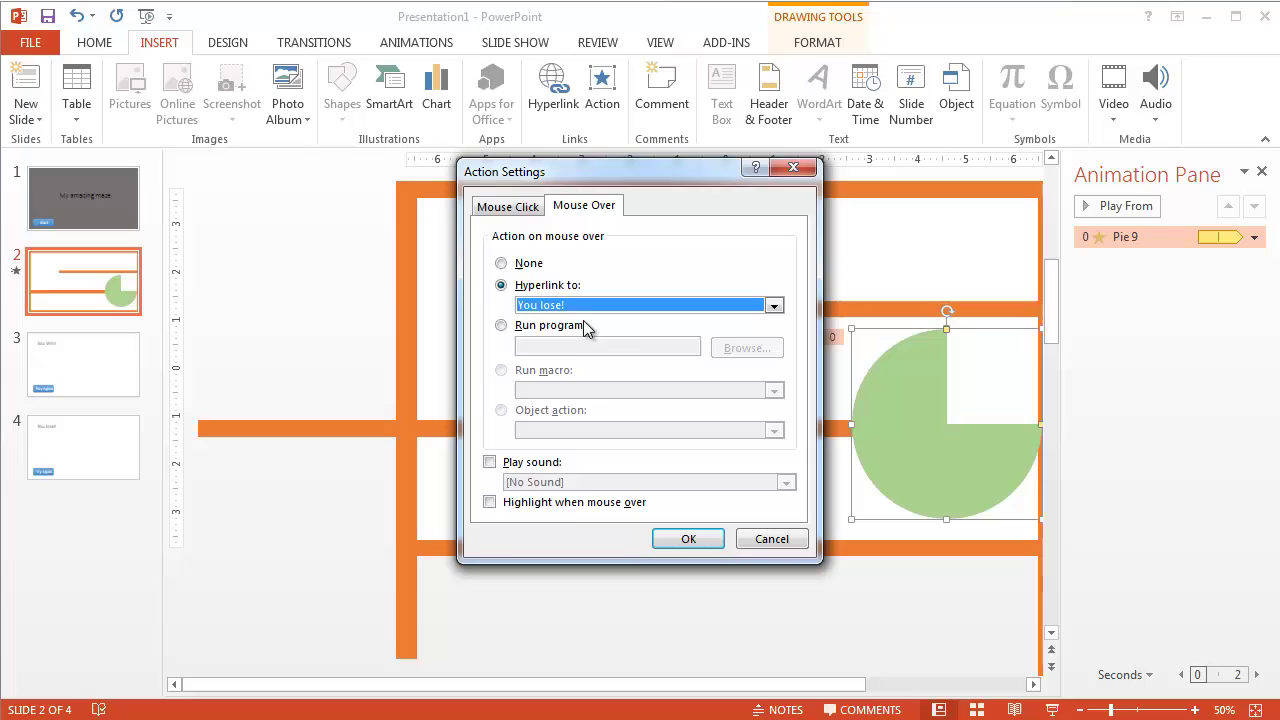
pyautogui.click(700, 540)
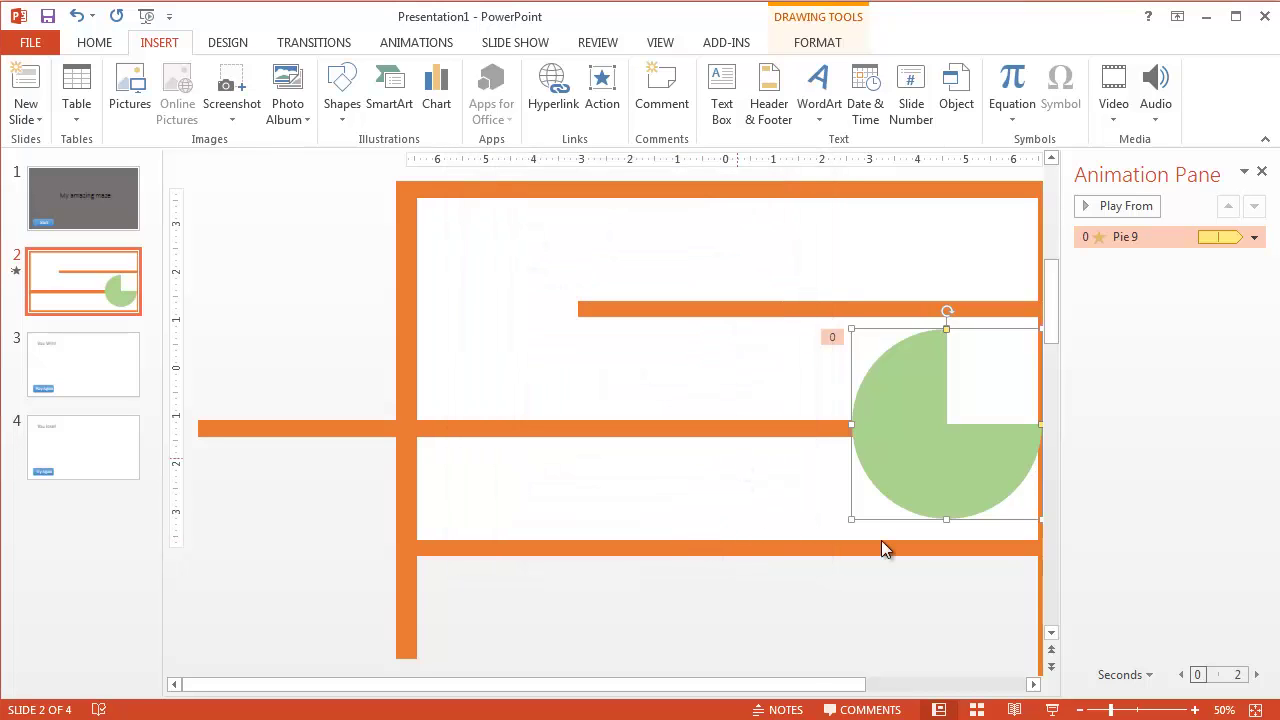
# Test the maze slide in Reading View by touching the spinning pie and retrying from the losing slide, and return to editing
pyautogui.click(1012, 709)
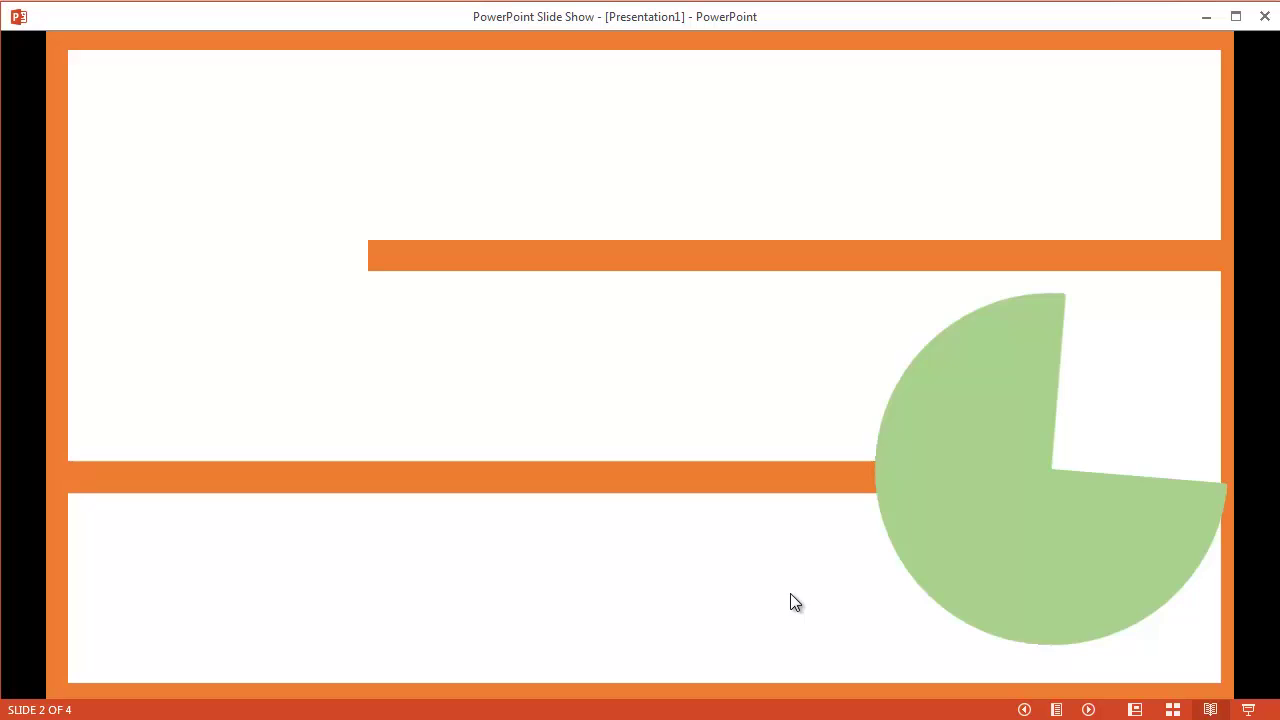
pyautogui.click(1108, 509)
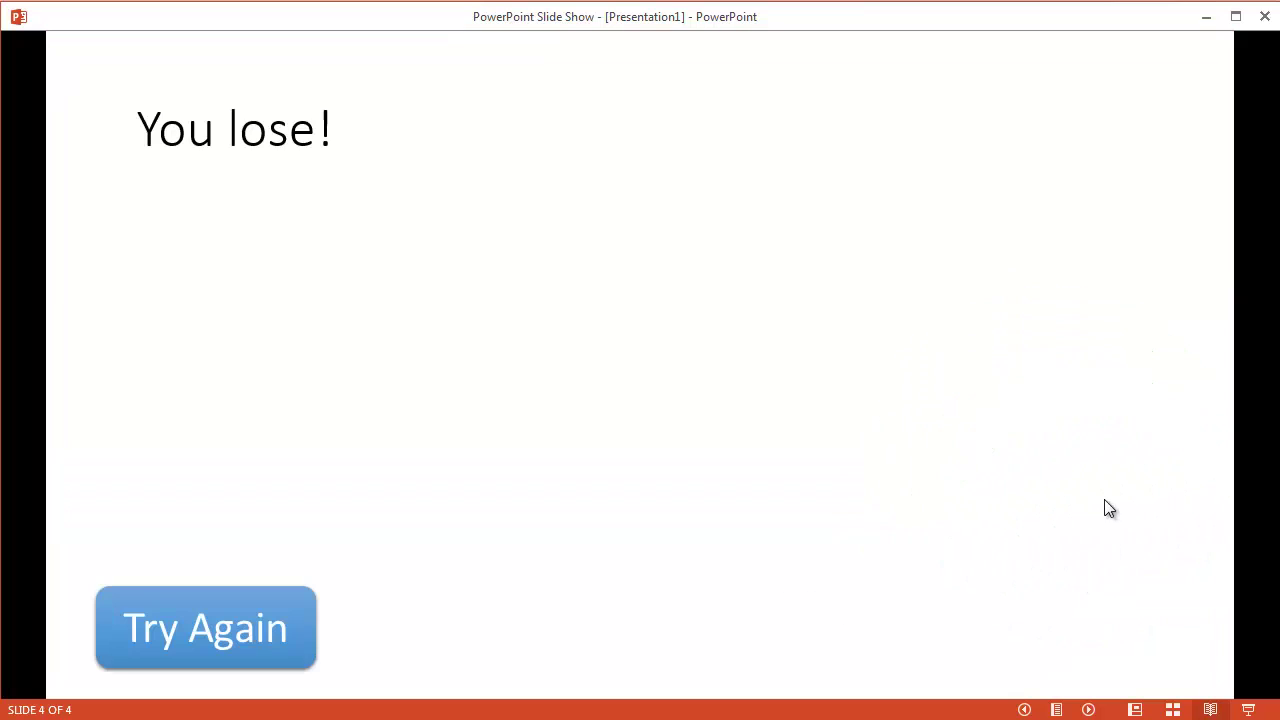
pyautogui.click(233, 625)
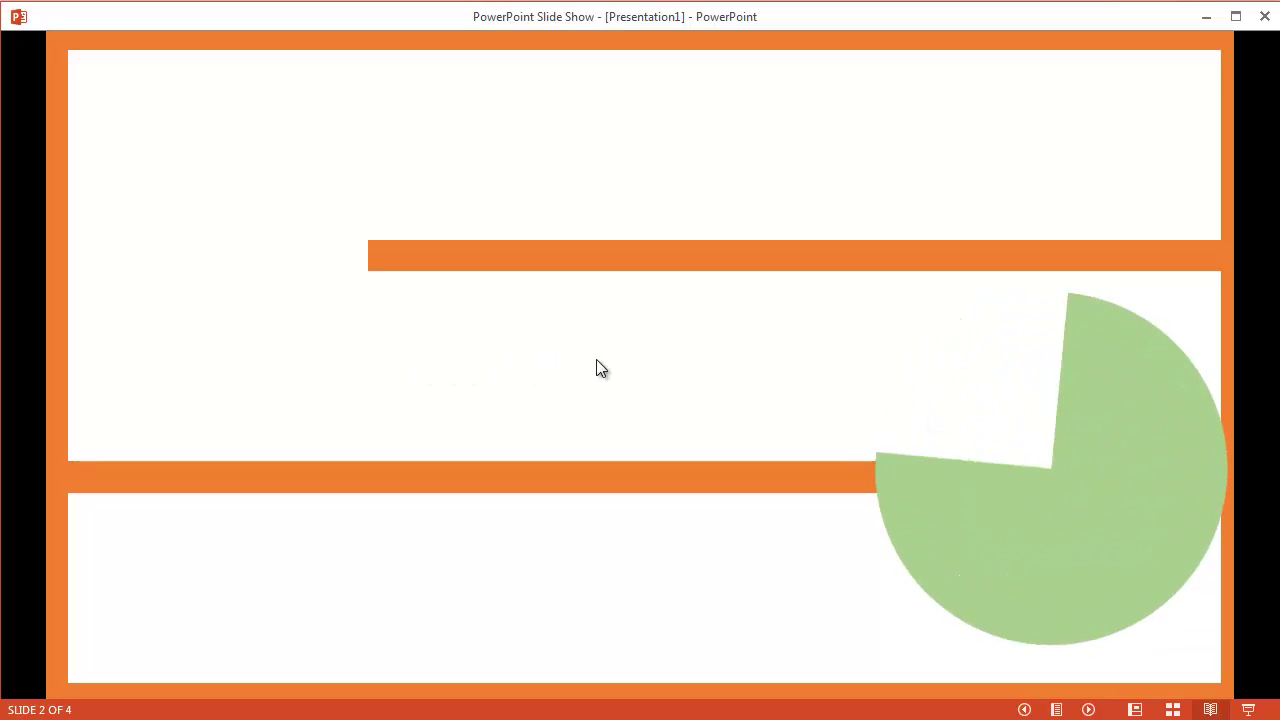
pyautogui.moveTo(1005, 380)
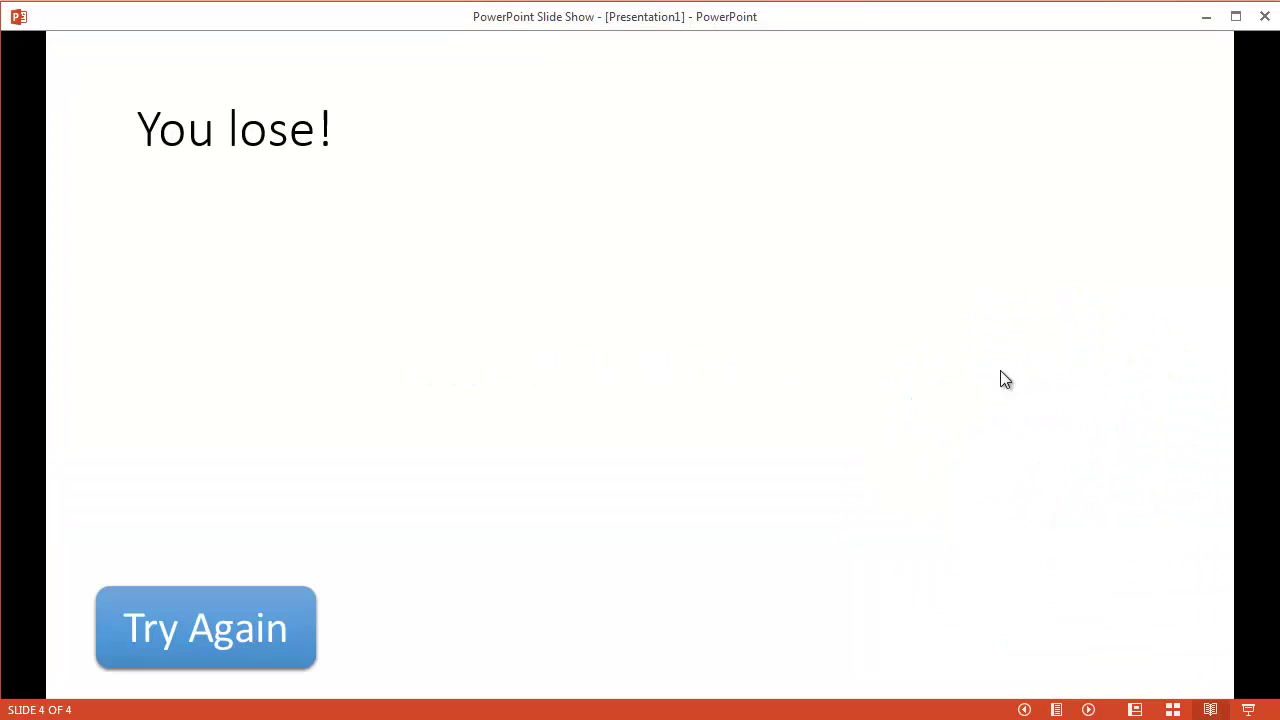
pyautogui.click(271, 633)
pyautogui.press('Escape')
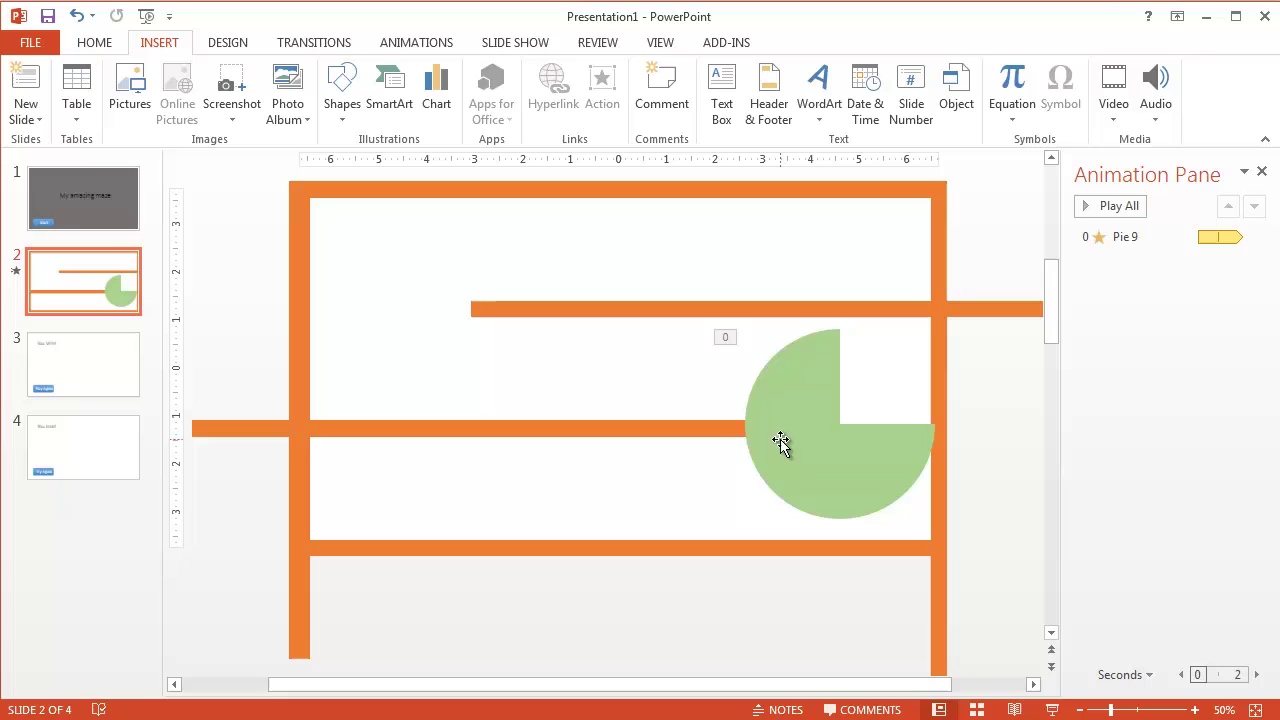
# Draw a 5-point star about 1.38" in size in the maze's upper-right corner, above the upper inner wall
pyautogui.click(813, 450)
pyautogui.click(546, 367)
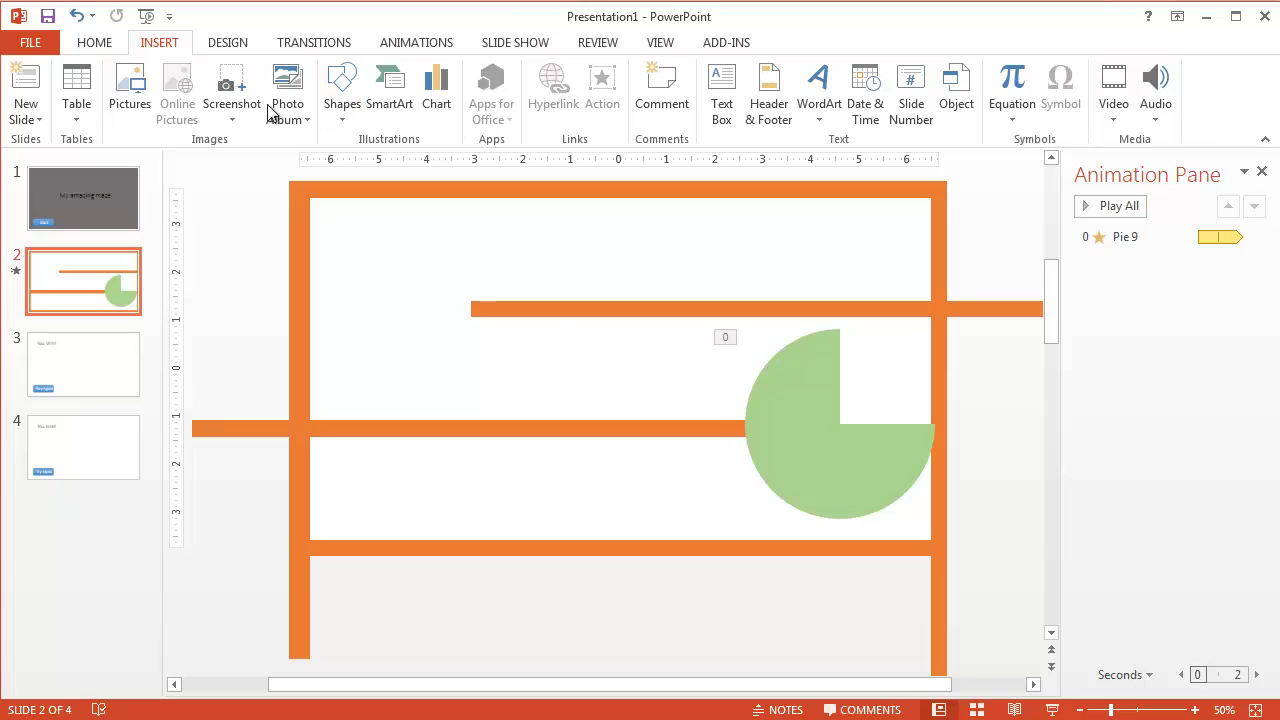
pyautogui.click(343, 92)
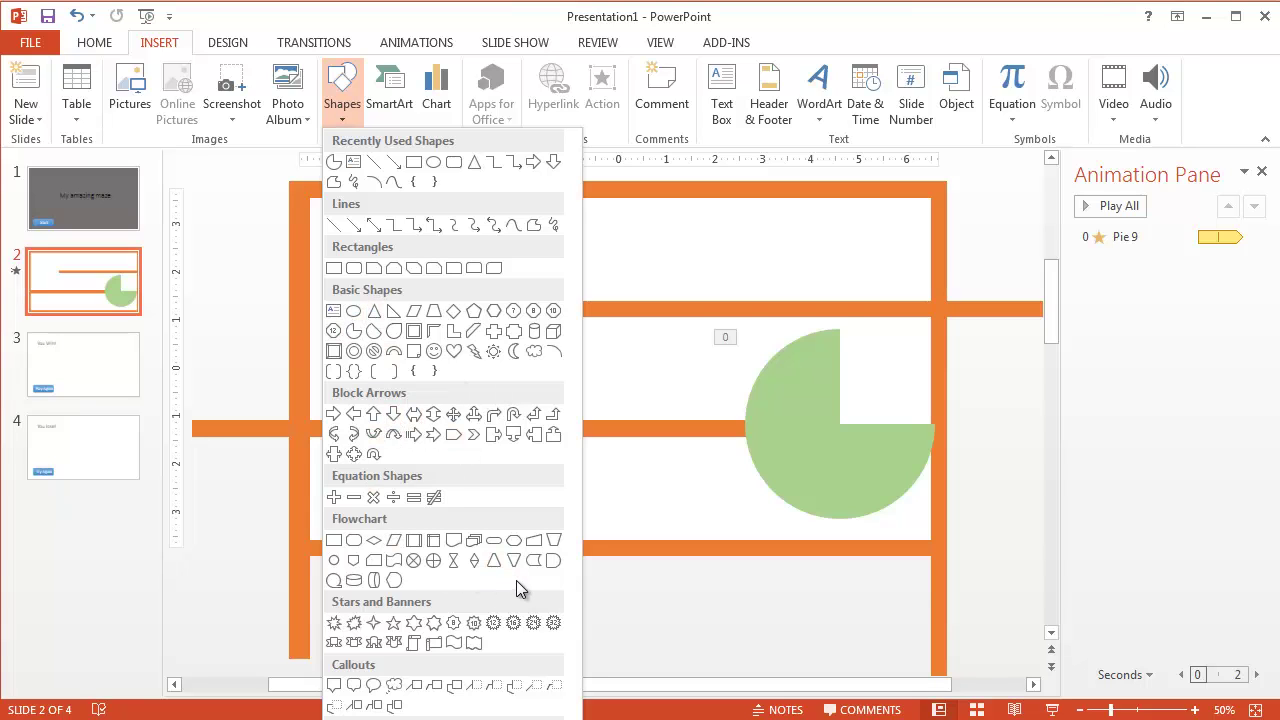
pyautogui.click(394, 621)
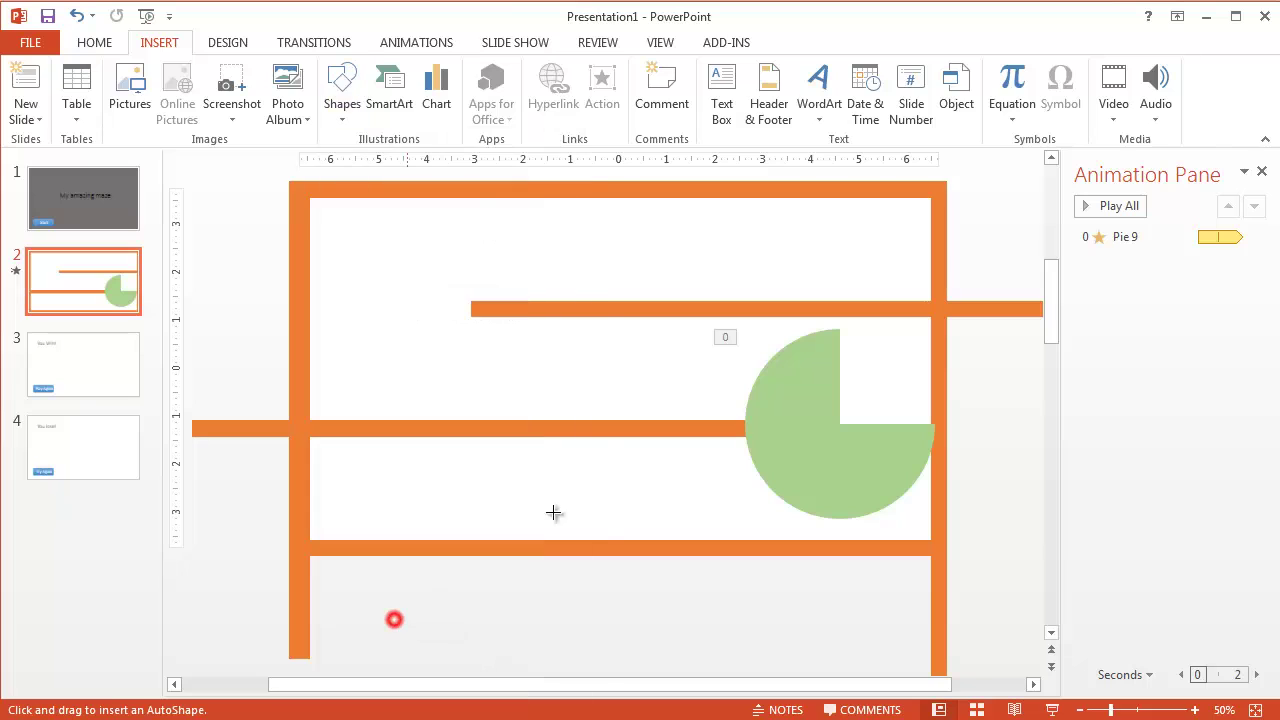
pyautogui.moveTo(830, 222); pyautogui.dragTo(904, 262)
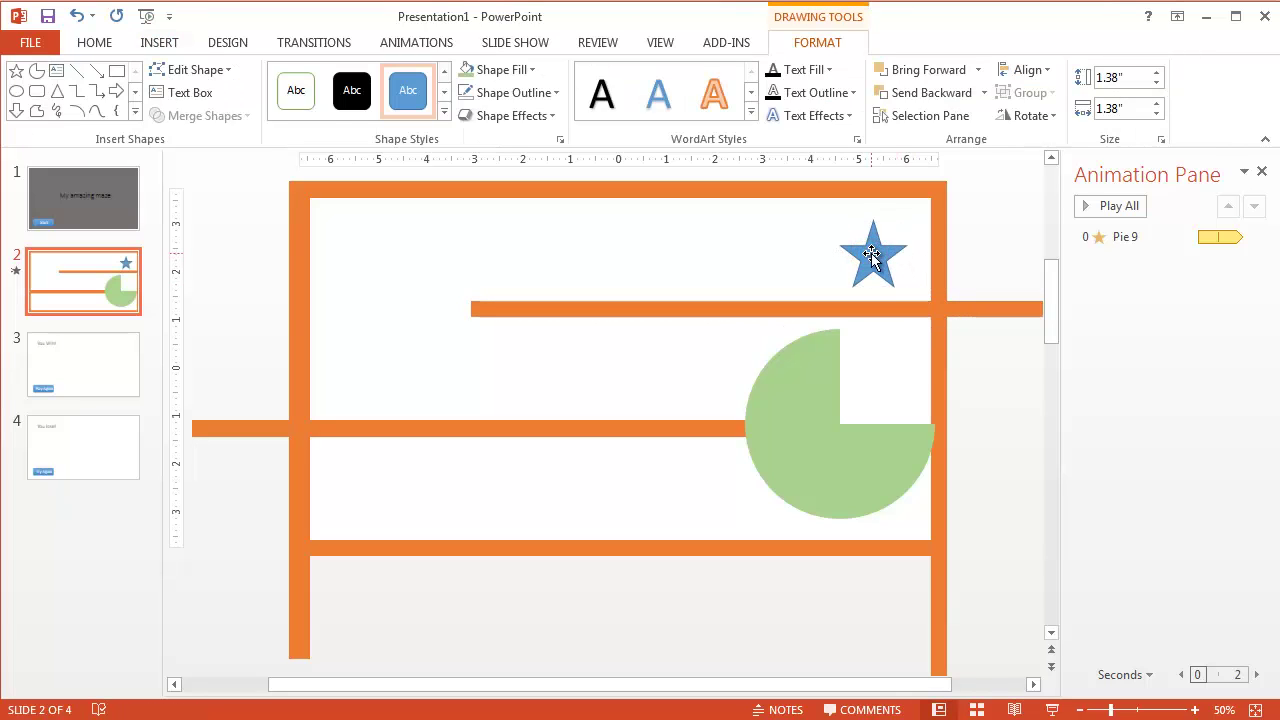
# Fill the star with a light gold theme color and remove its outline
pyautogui.click(497, 69)
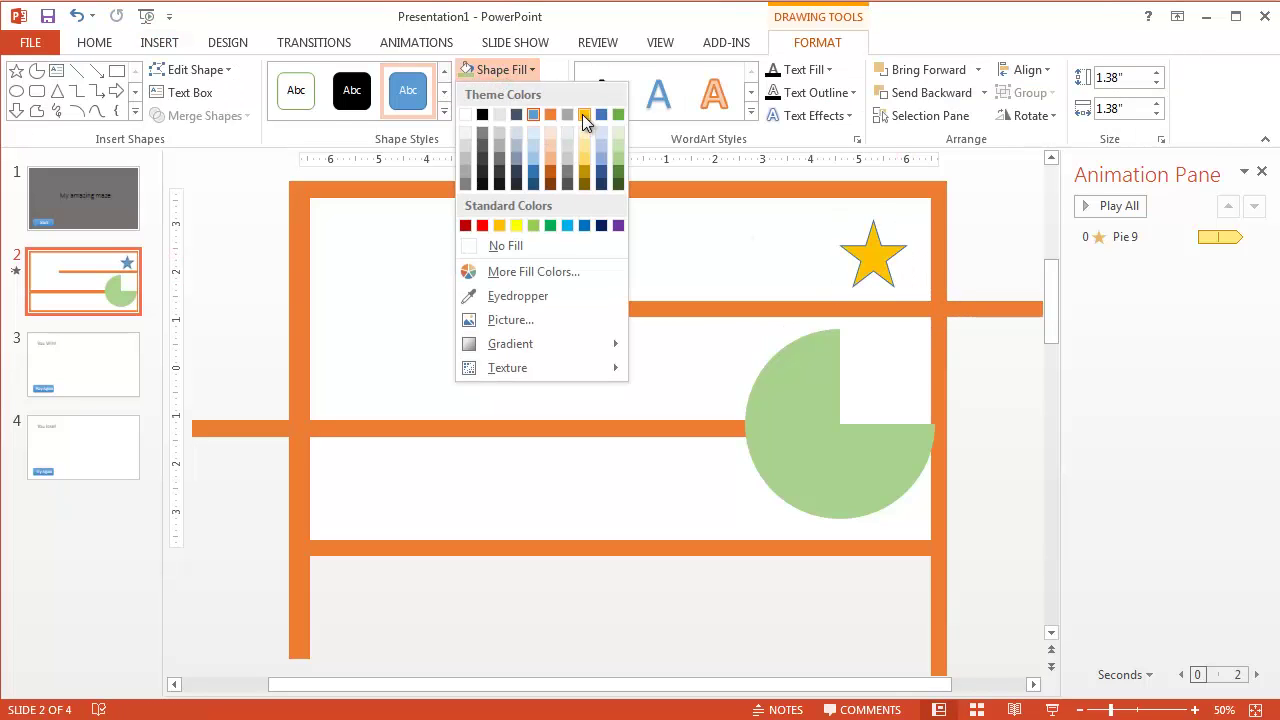
pyautogui.click(584, 147)
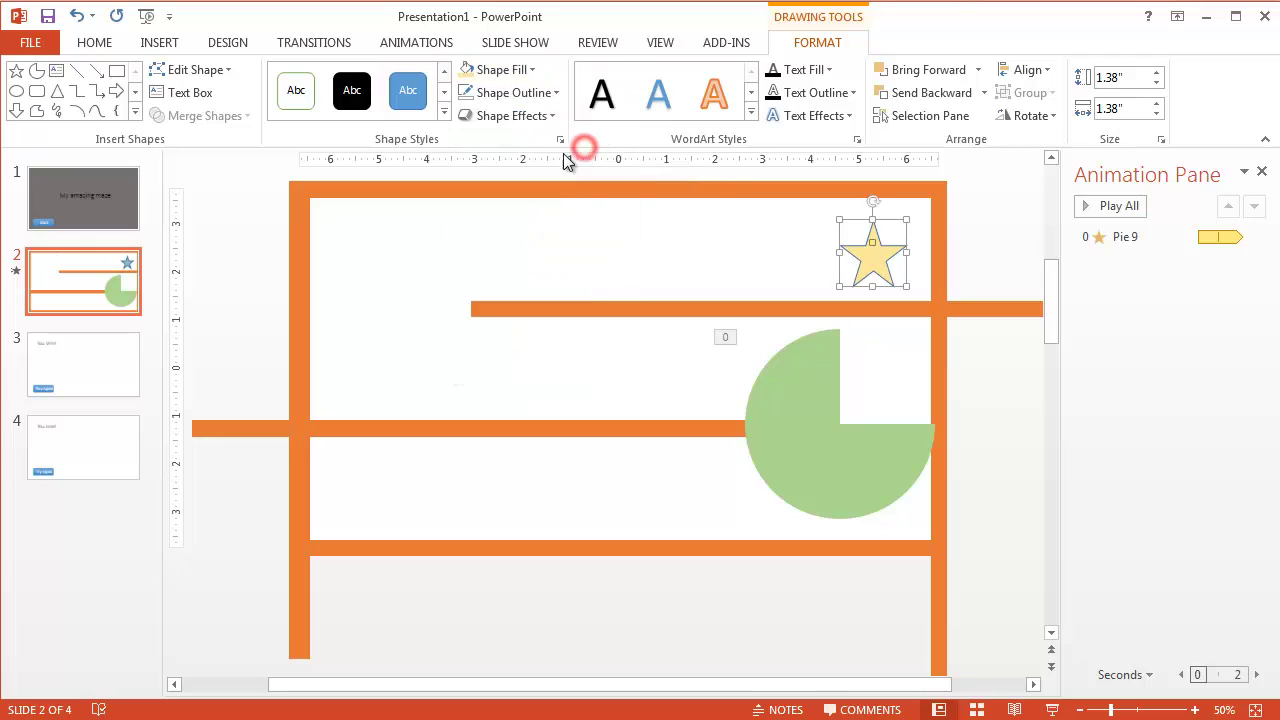
pyautogui.click(516, 95)
pyautogui.click(524, 270)
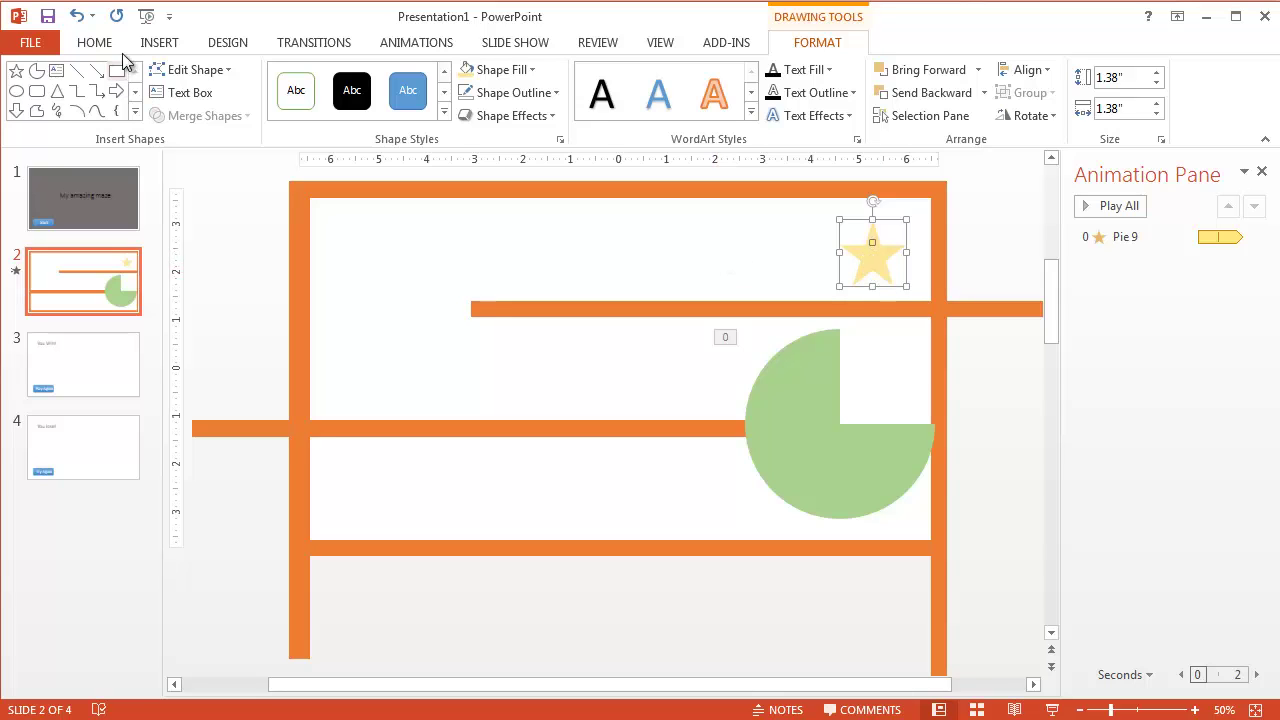
# Set the star's mouse-click action to hyperlink to the slide "3. You Win!"
pyautogui.click(163, 42)
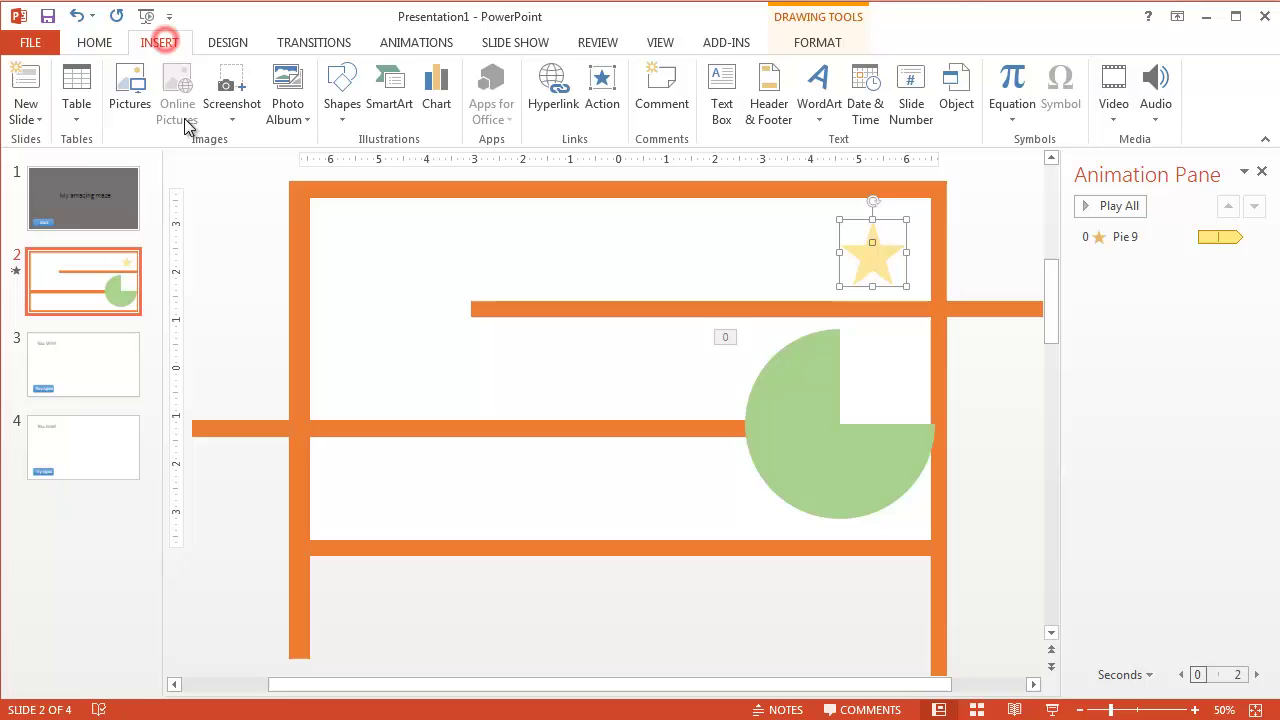
pyautogui.click(604, 98)
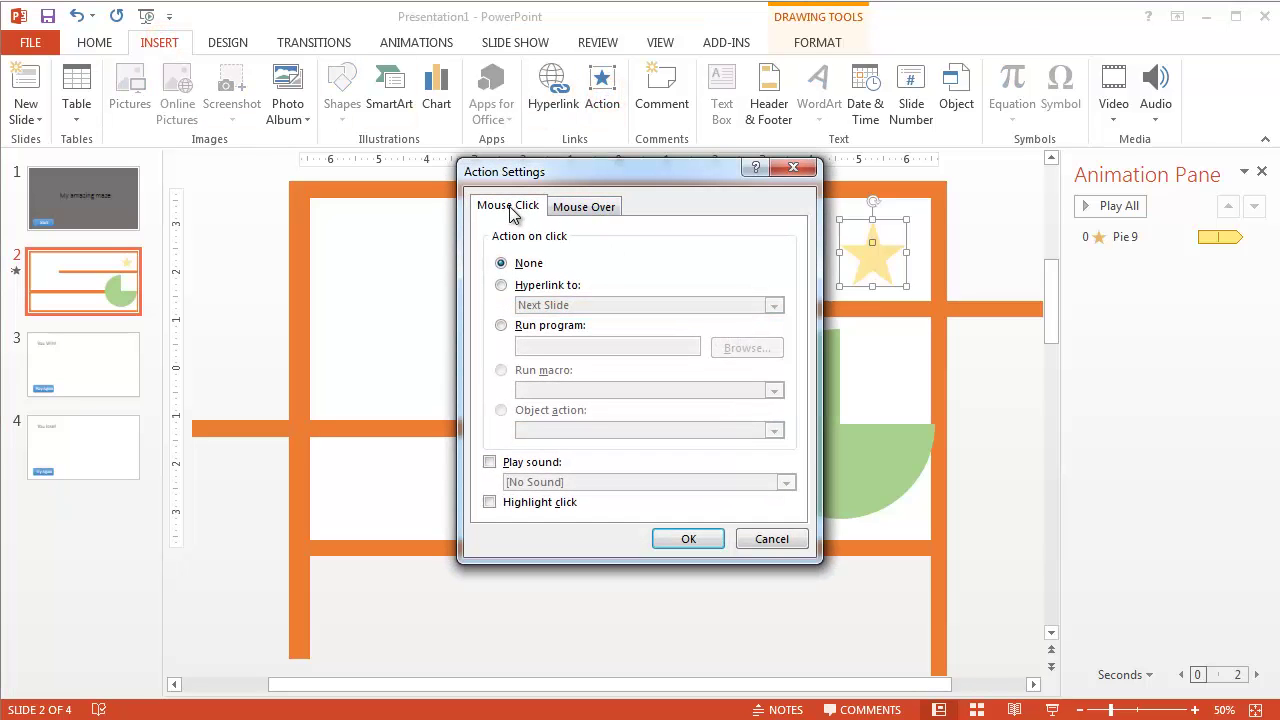
pyautogui.click(501, 285)
pyautogui.click(530, 305)
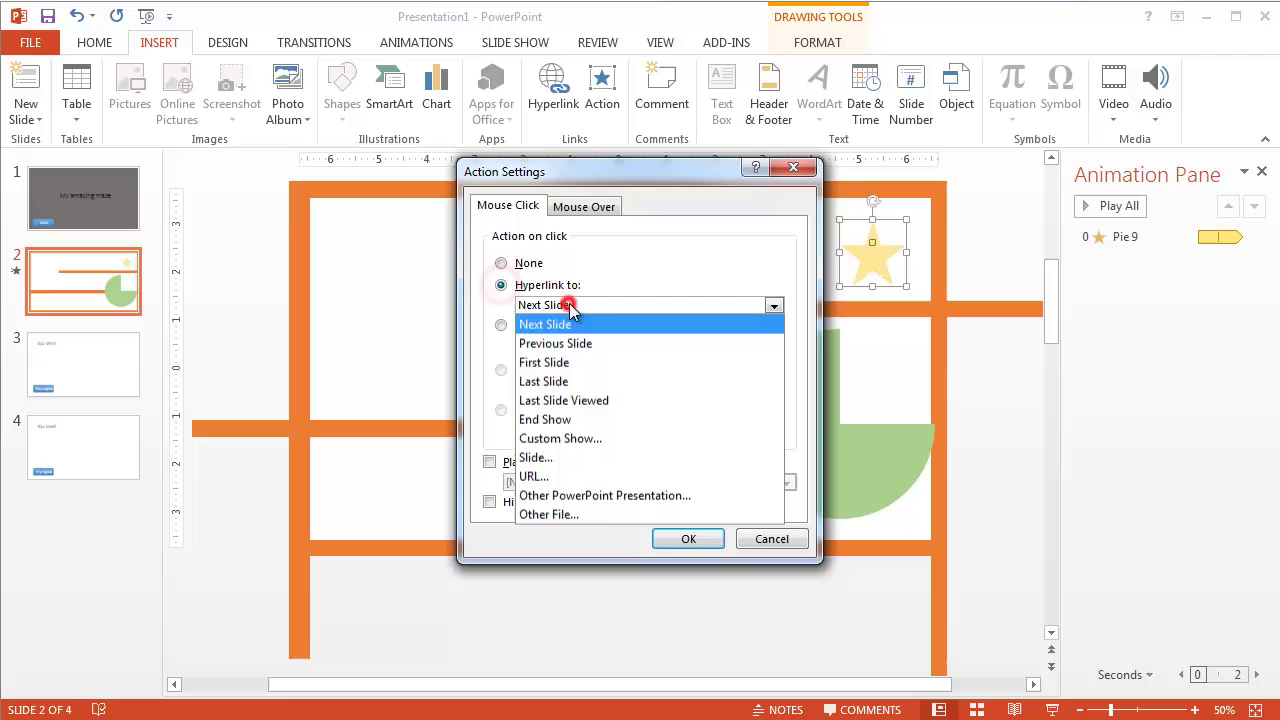
pyautogui.click(573, 460)
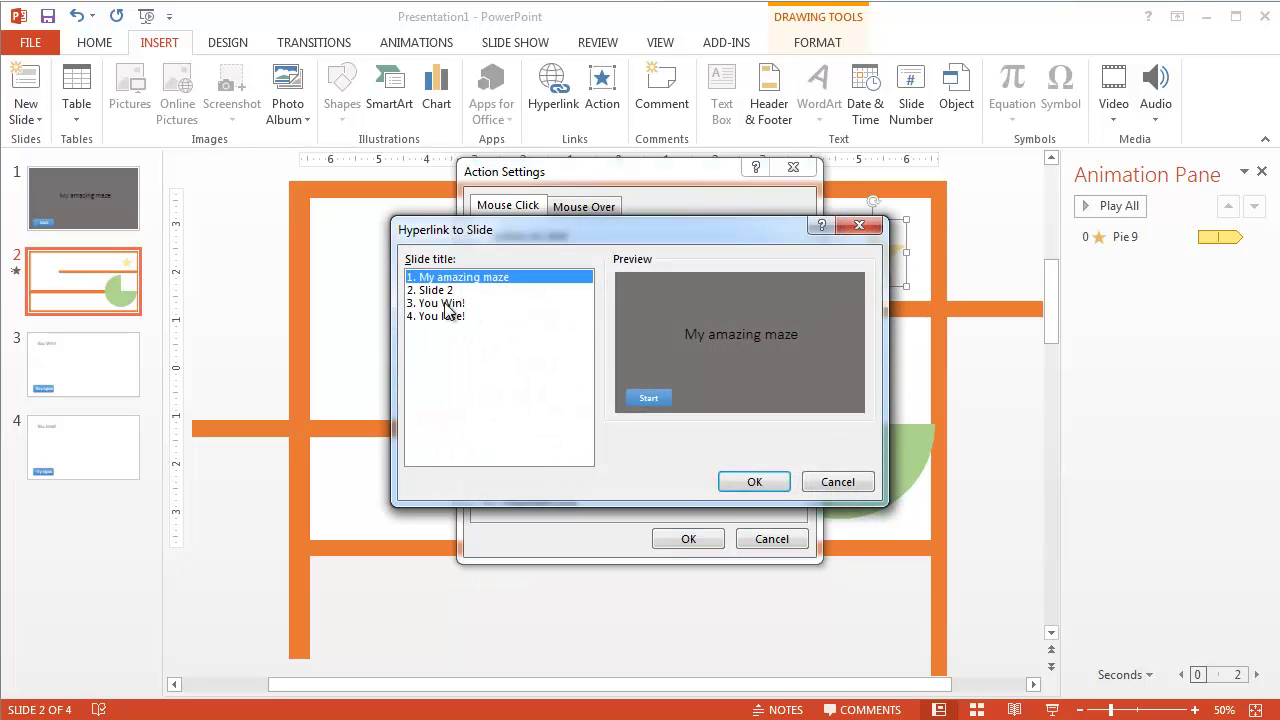
pyautogui.click(440, 304)
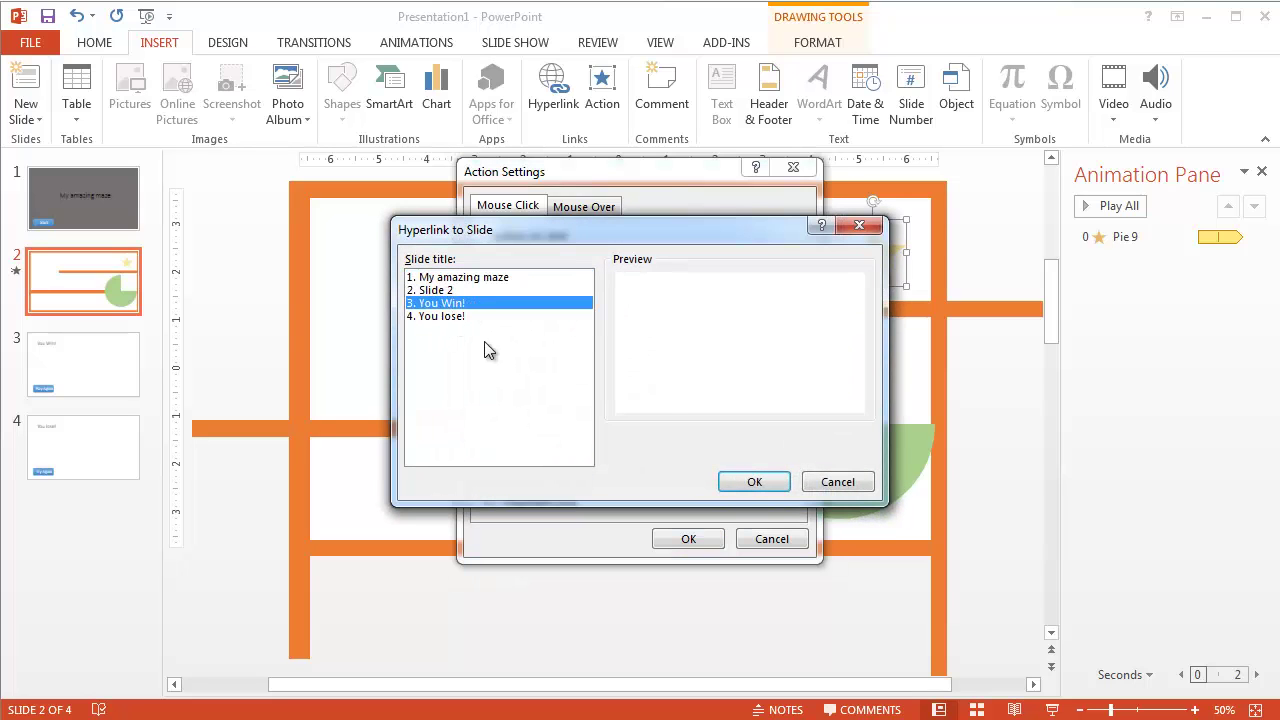
pyautogui.click(752, 482)
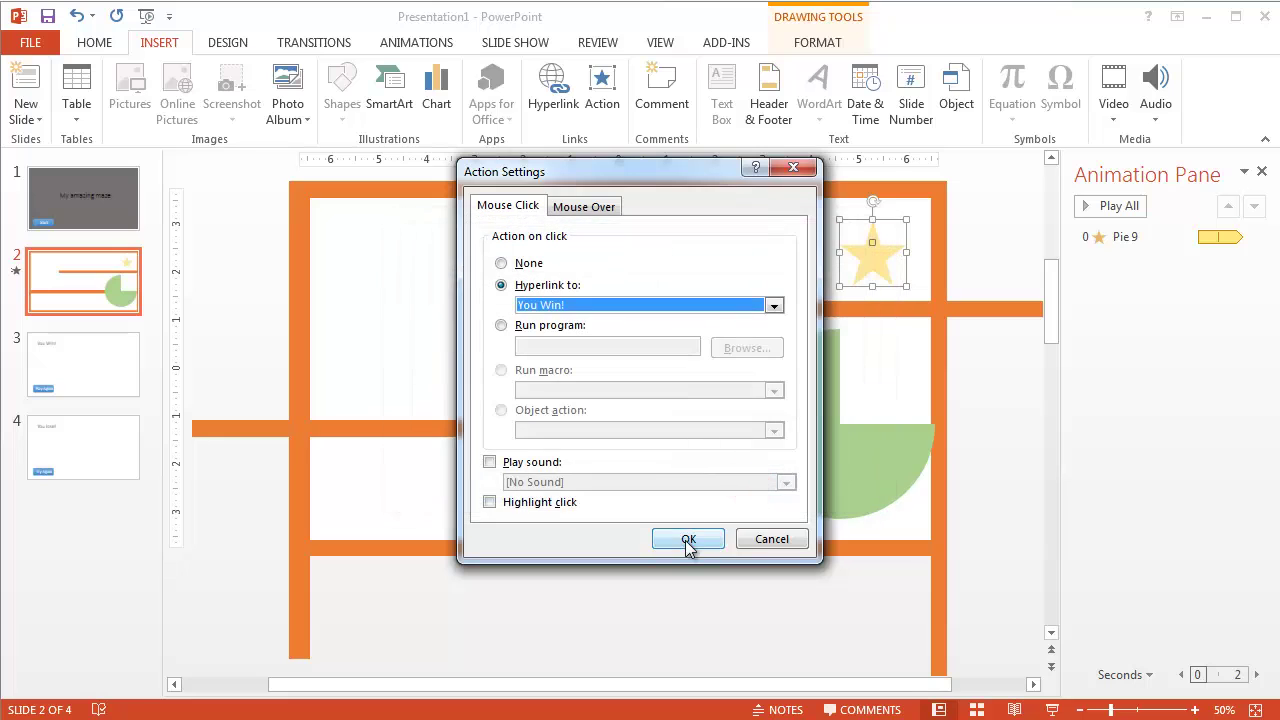
# Make the star's click action play the Applause sound and apply the action settings
pyautogui.click(490, 462)
pyautogui.click(604, 485)
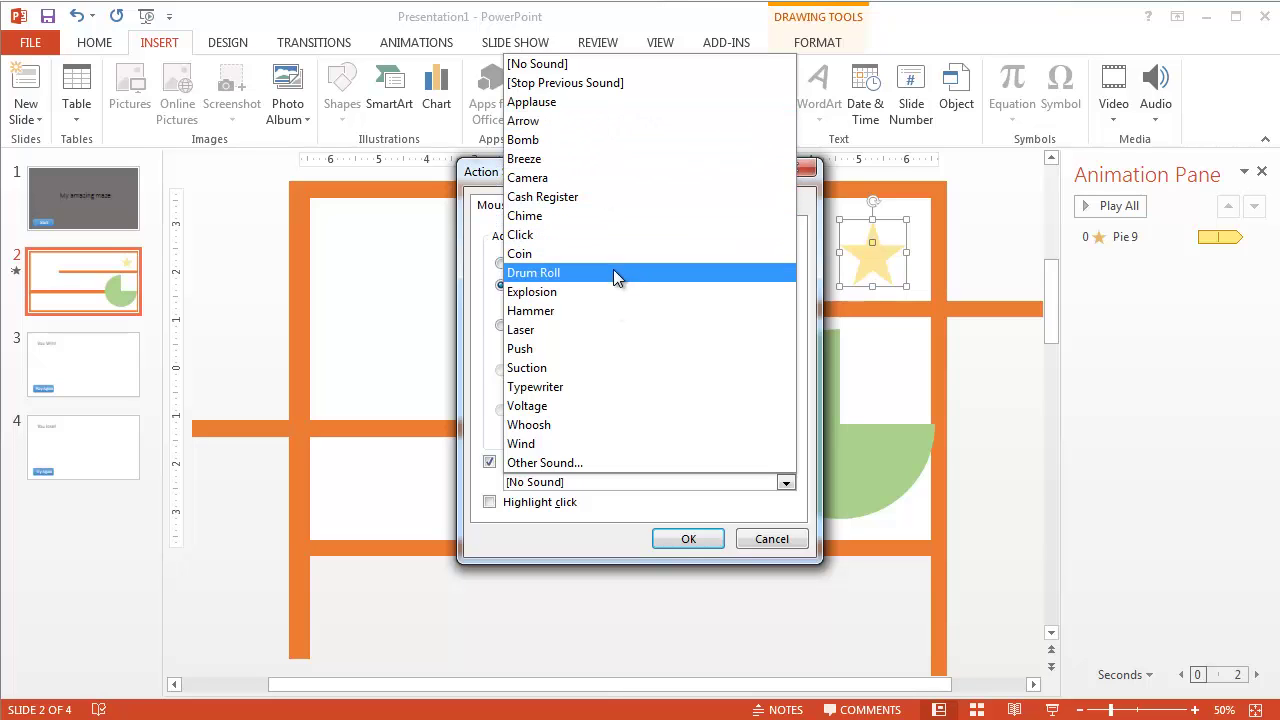
pyautogui.click(586, 237)
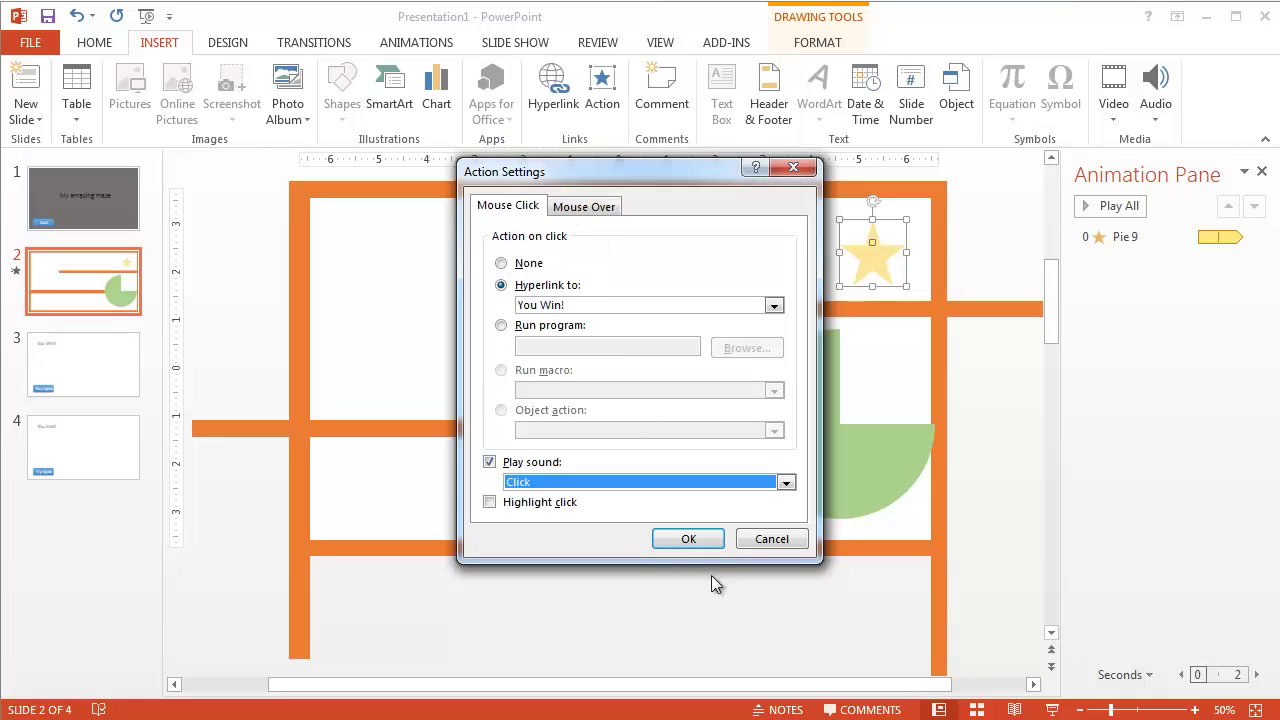
pyautogui.click(752, 487)
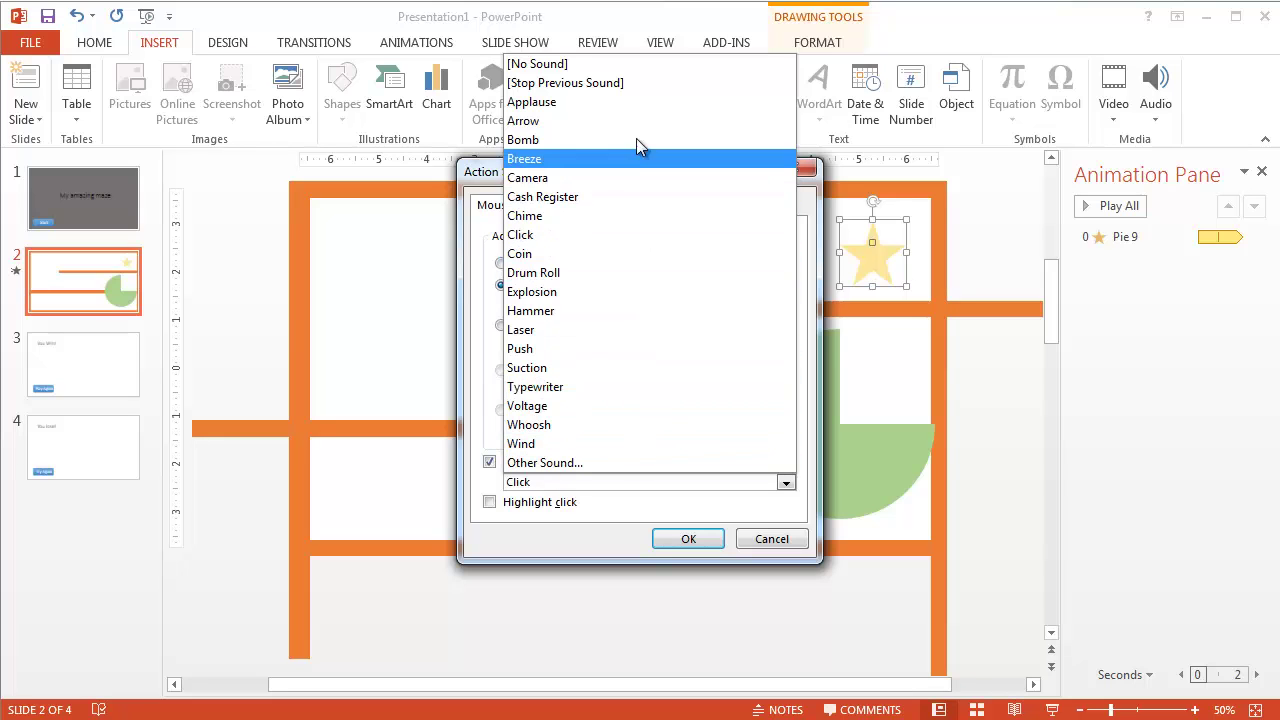
pyautogui.click(625, 104)
pyautogui.click(688, 539)
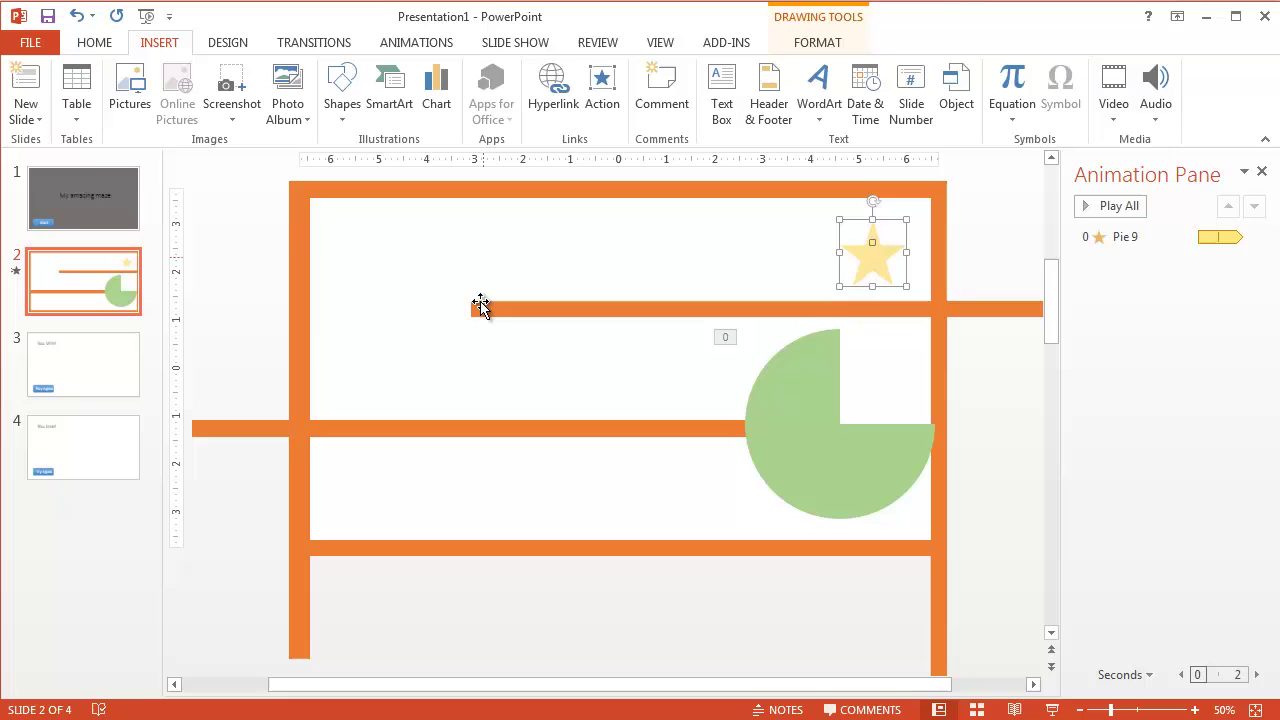
# Duplicate the maze's left vertical wall and place the copy at the left end of the upper inner wall
pyautogui.click(308, 350)
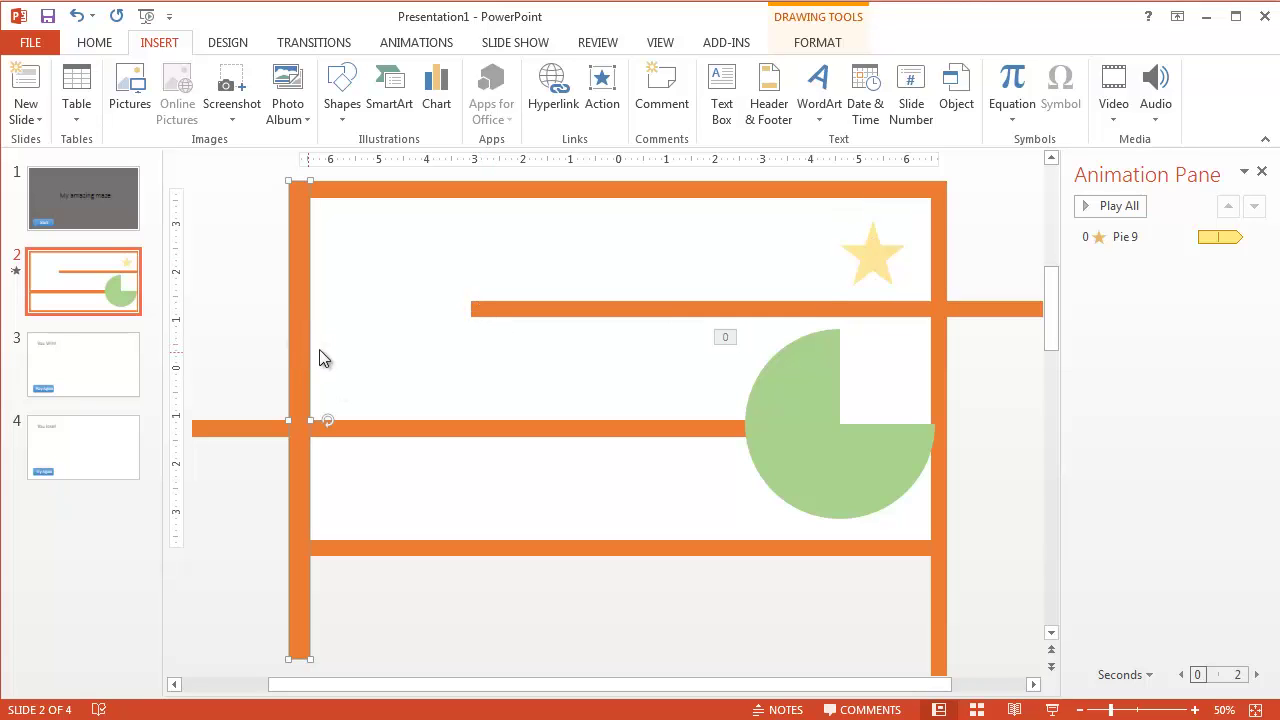
pyautogui.hotkey('ctrl', 'v')
pyautogui.moveTo(416, 327); pyautogui.dragTo(590, 345)
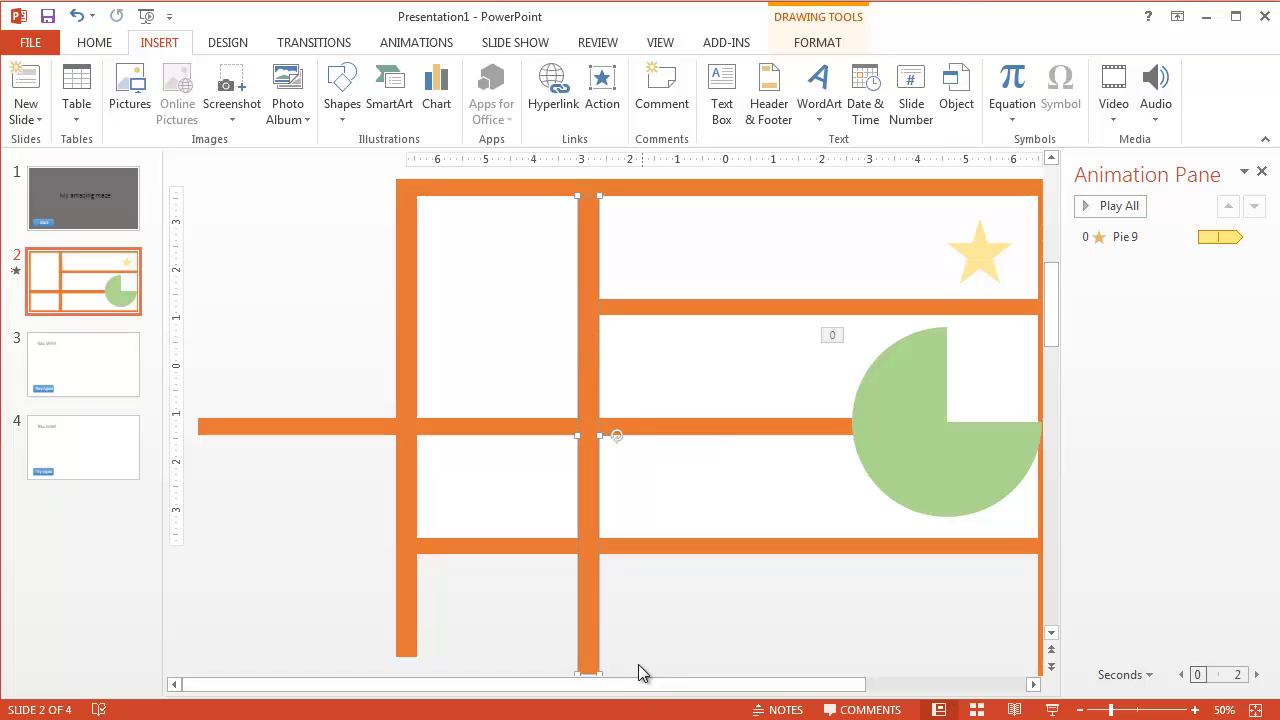
# Shorten the copied vertical wall to end at the upper inner wall and give it a downward Lines motion path
pyautogui.moveTo(600, 675); pyautogui.dragTo(600, 315)
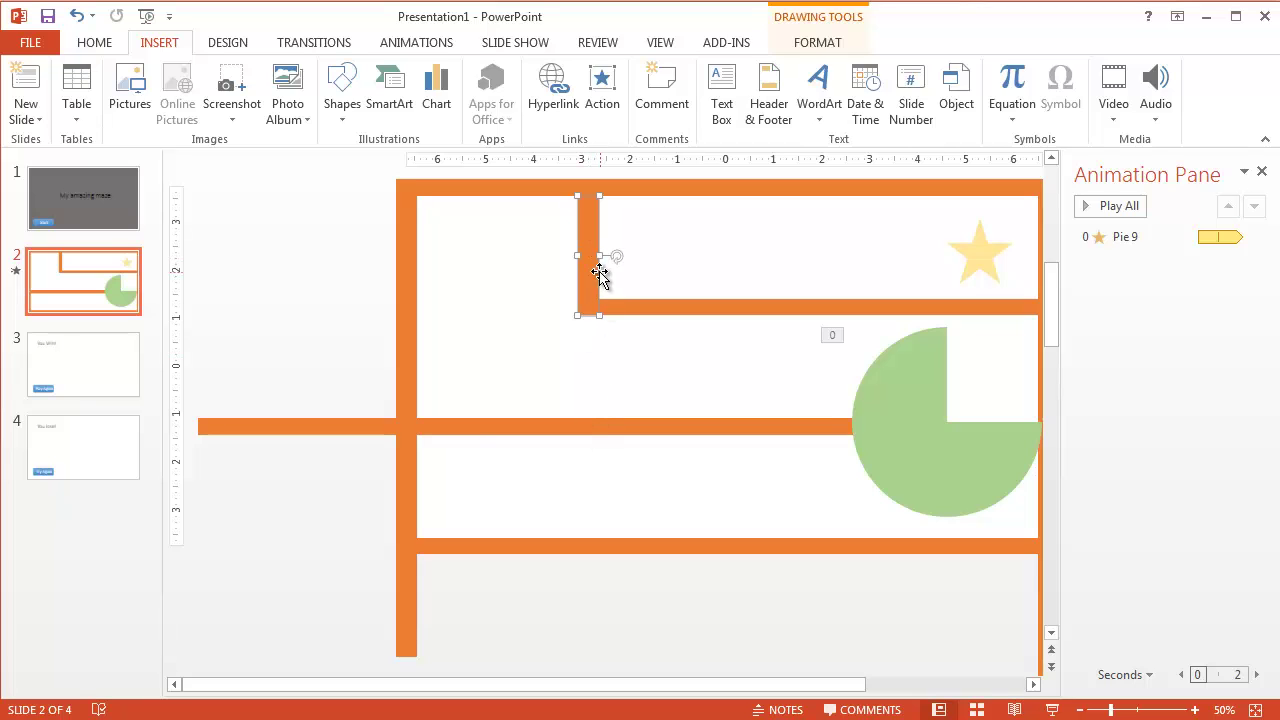
pyautogui.click(412, 40)
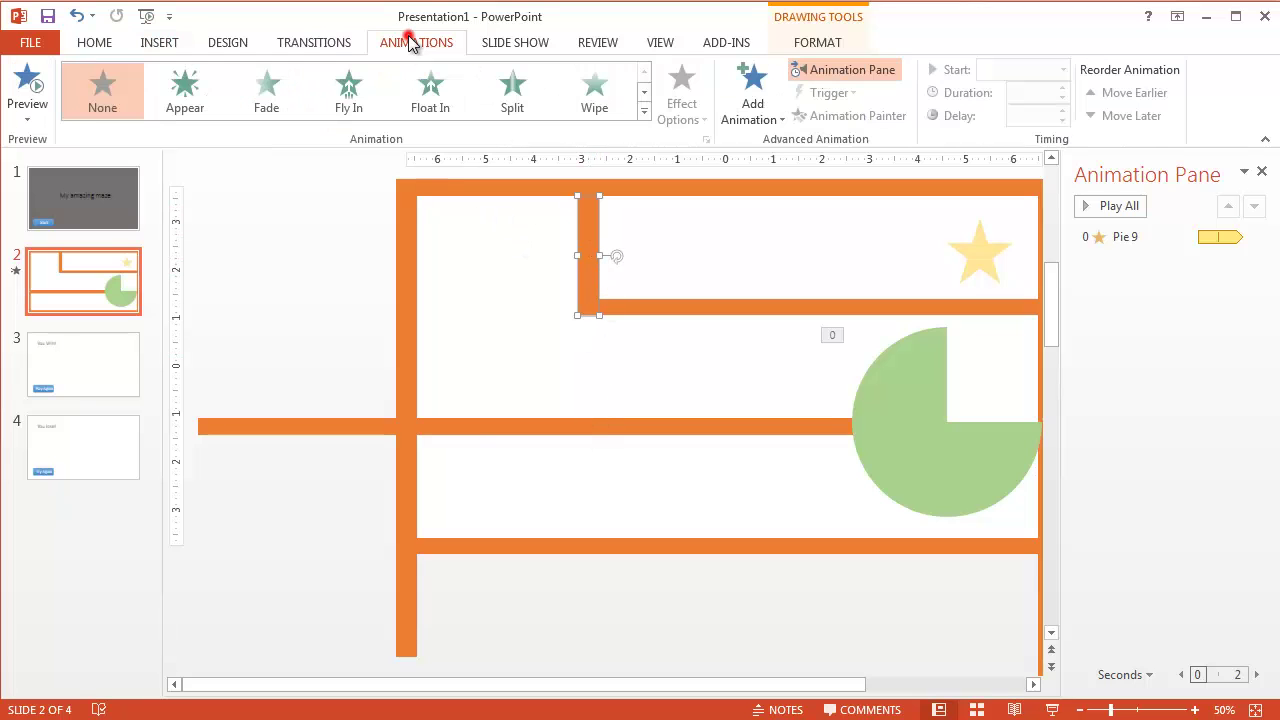
pyautogui.click(643, 110)
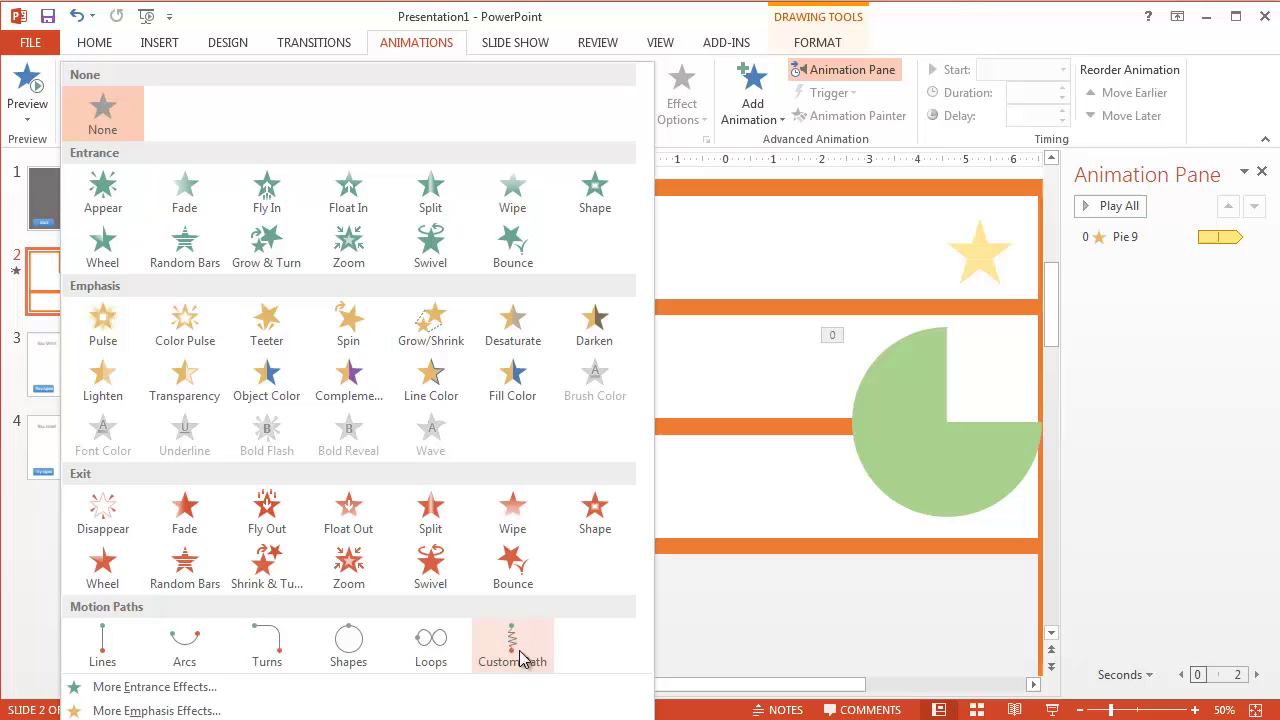
pyautogui.click(103, 645)
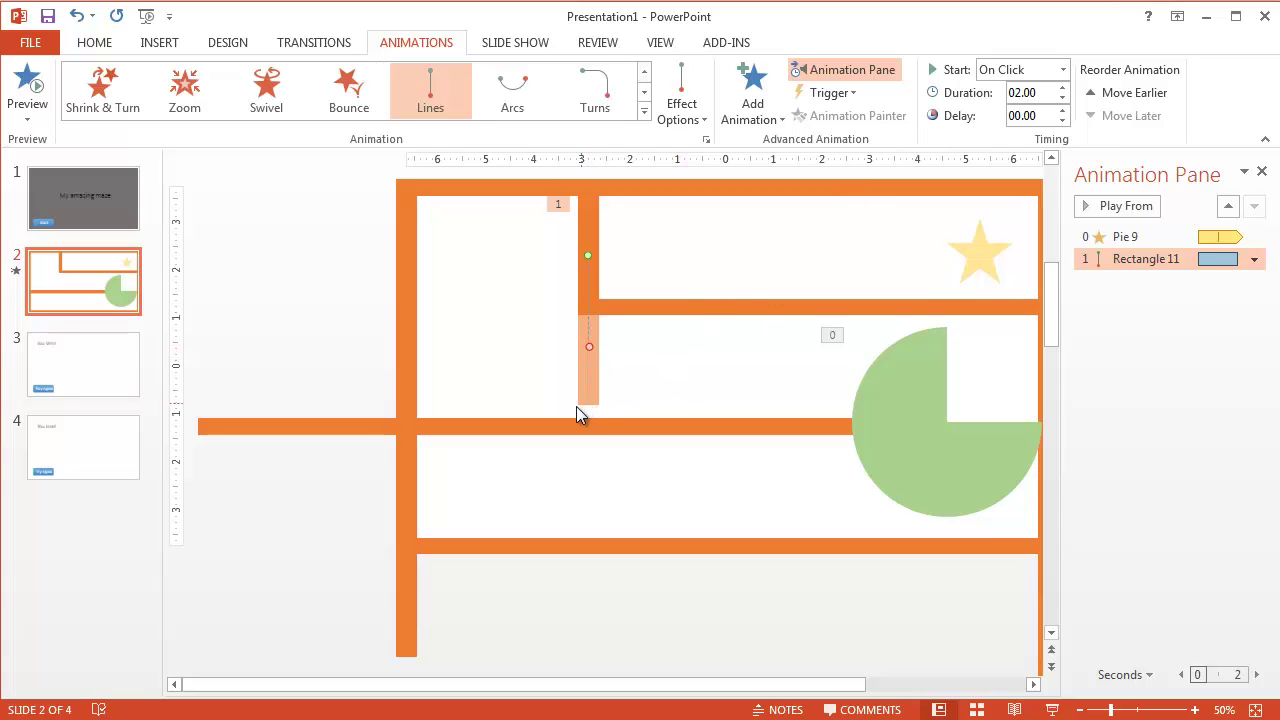
# Extend the vertical wall's motion path straight down so the moving wall reaches the lower inner wall
pyautogui.click(588, 346)
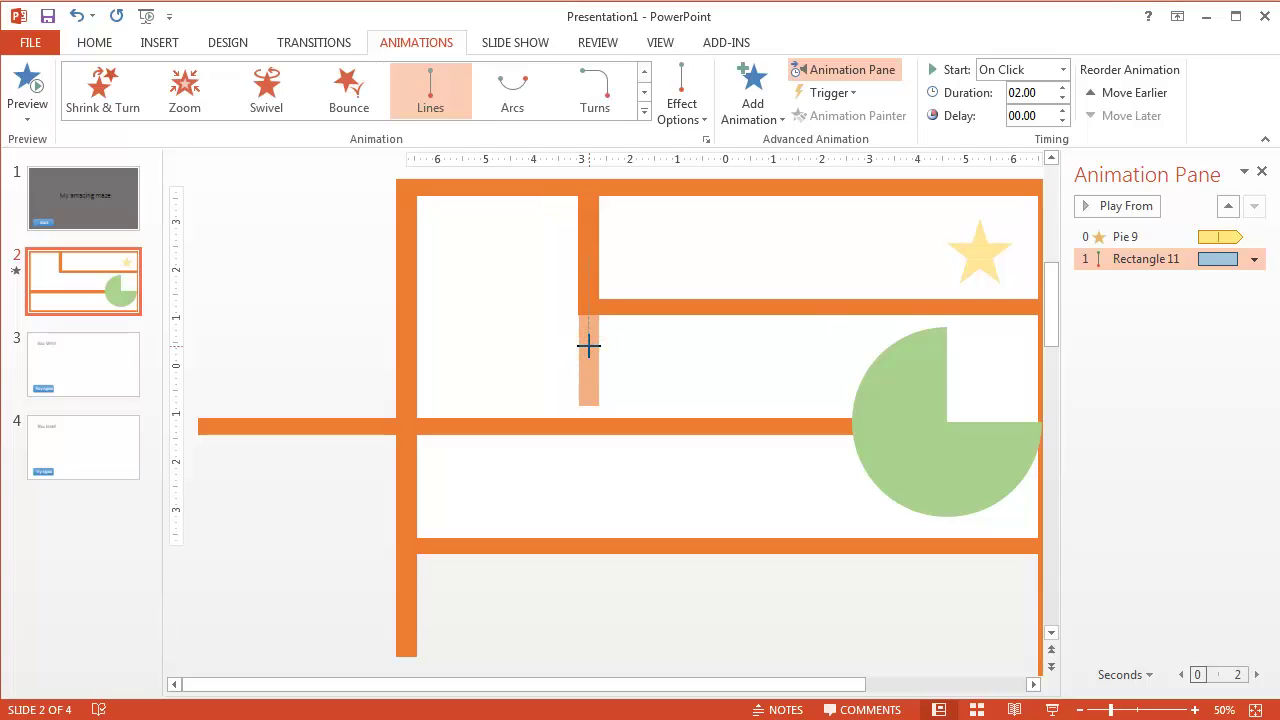
pyautogui.moveTo(588, 346); pyautogui.dragTo(634, 341)
pyautogui.press('Escape')
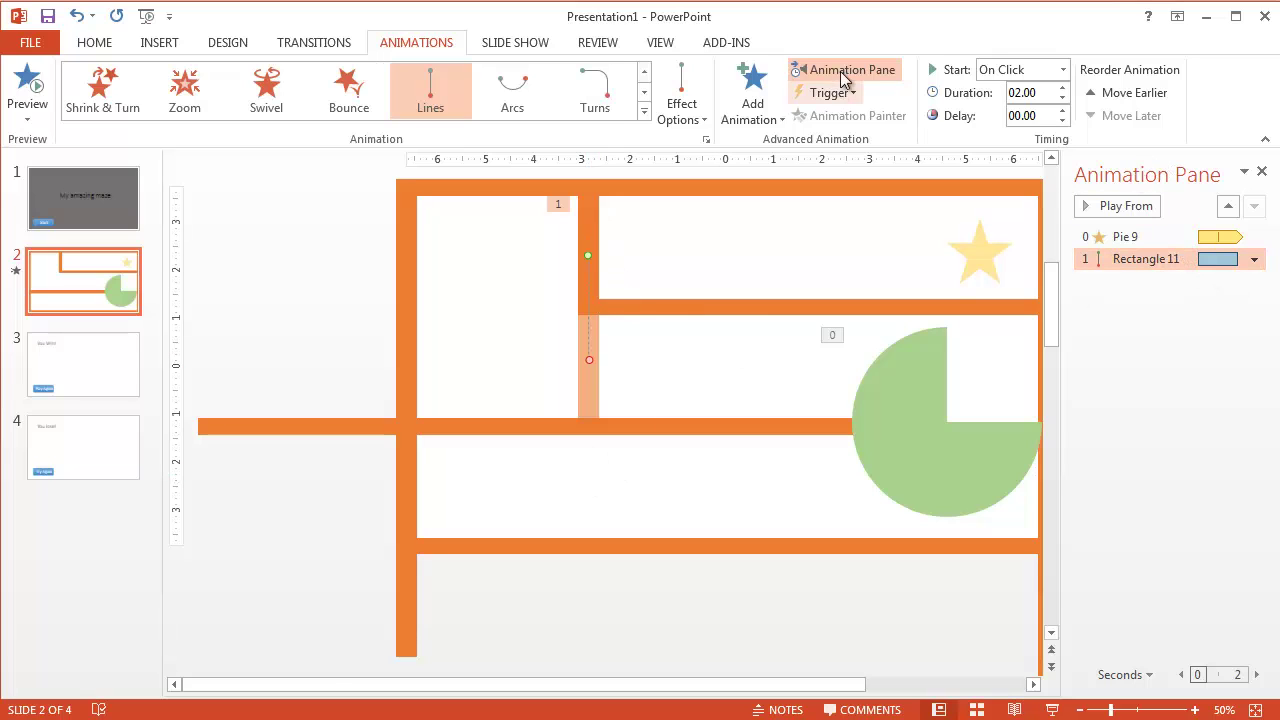
# Set the smooth start and smooth end of the wall's motion path to 0 sec
pyautogui.click(1254, 259)
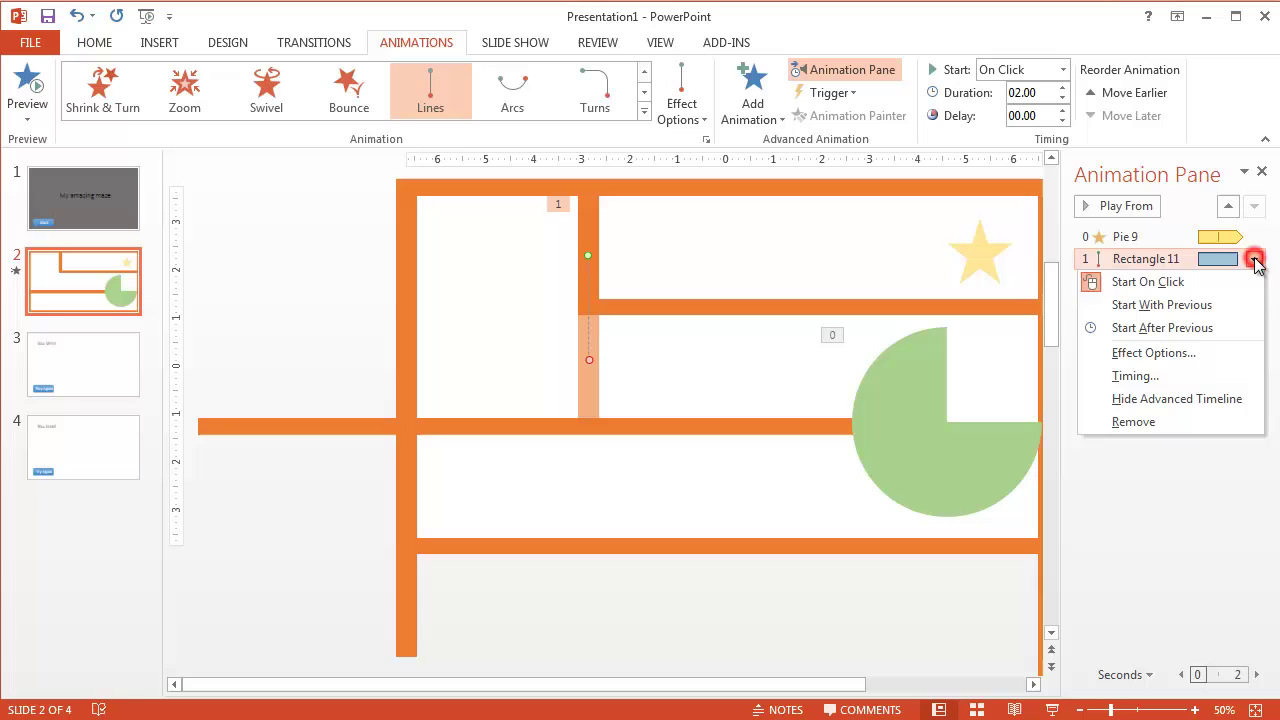
pyautogui.click(1146, 357)
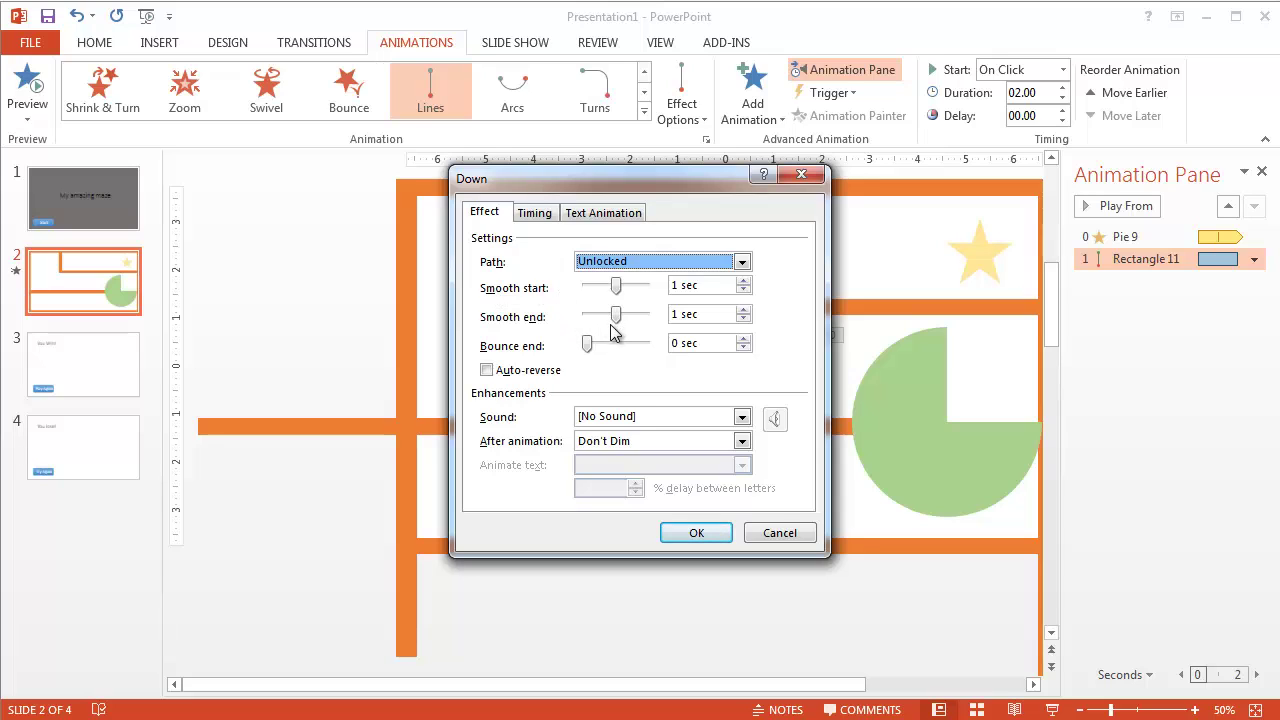
pyautogui.moveTo(614, 290); pyautogui.dragTo(587, 314)
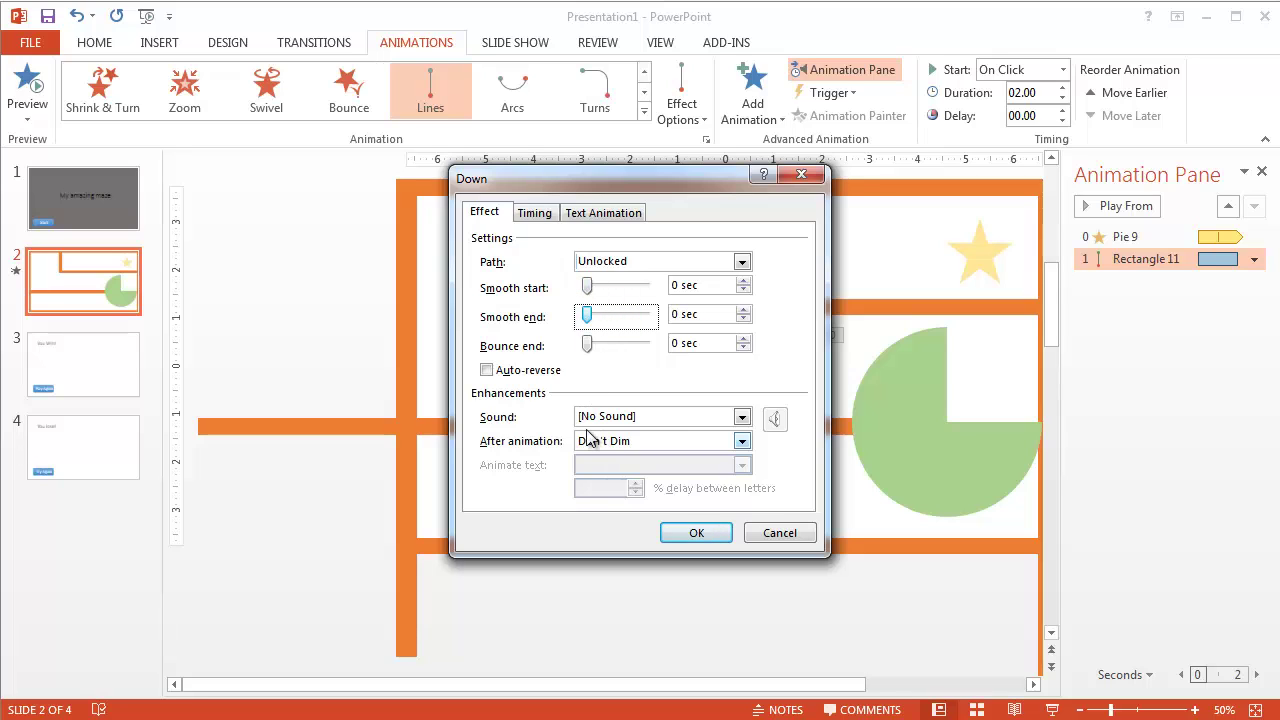
# Set the wall animation to start With Previous, last 0.5 seconds (Very Fast) and repeat Until End of Slide
pyautogui.click(536, 213)
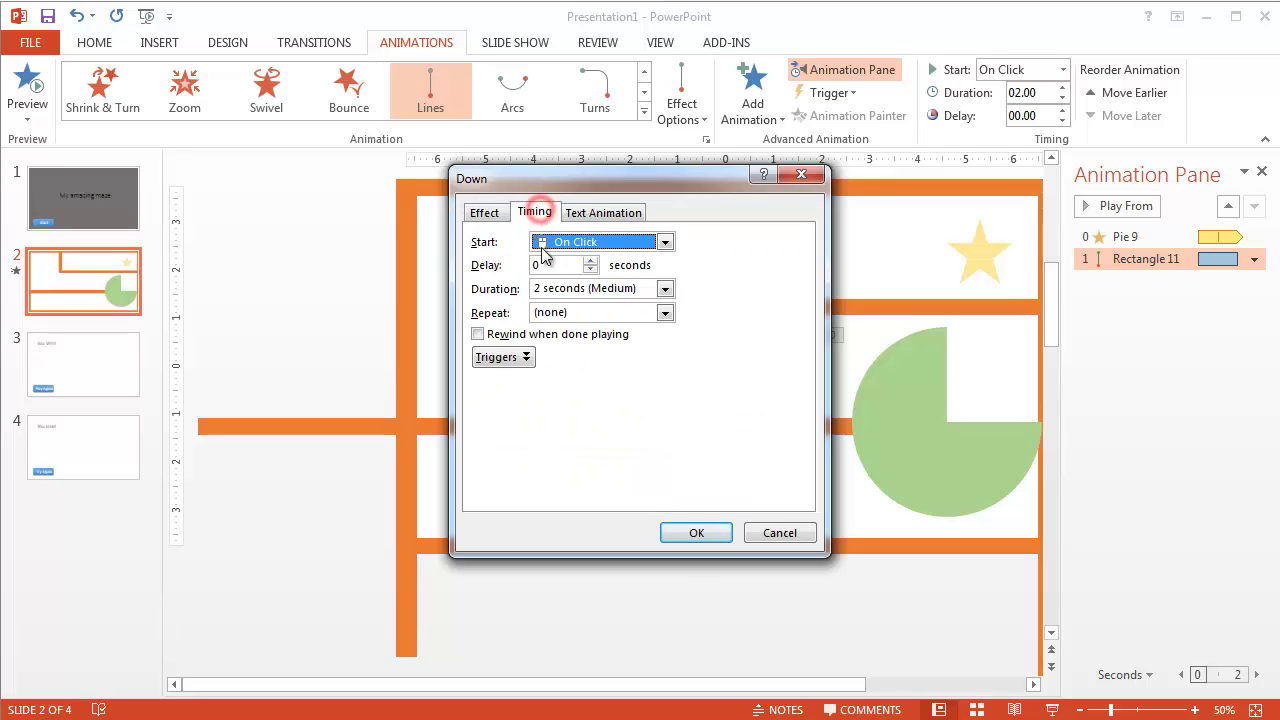
pyautogui.click(664, 242)
pyautogui.click(610, 281)
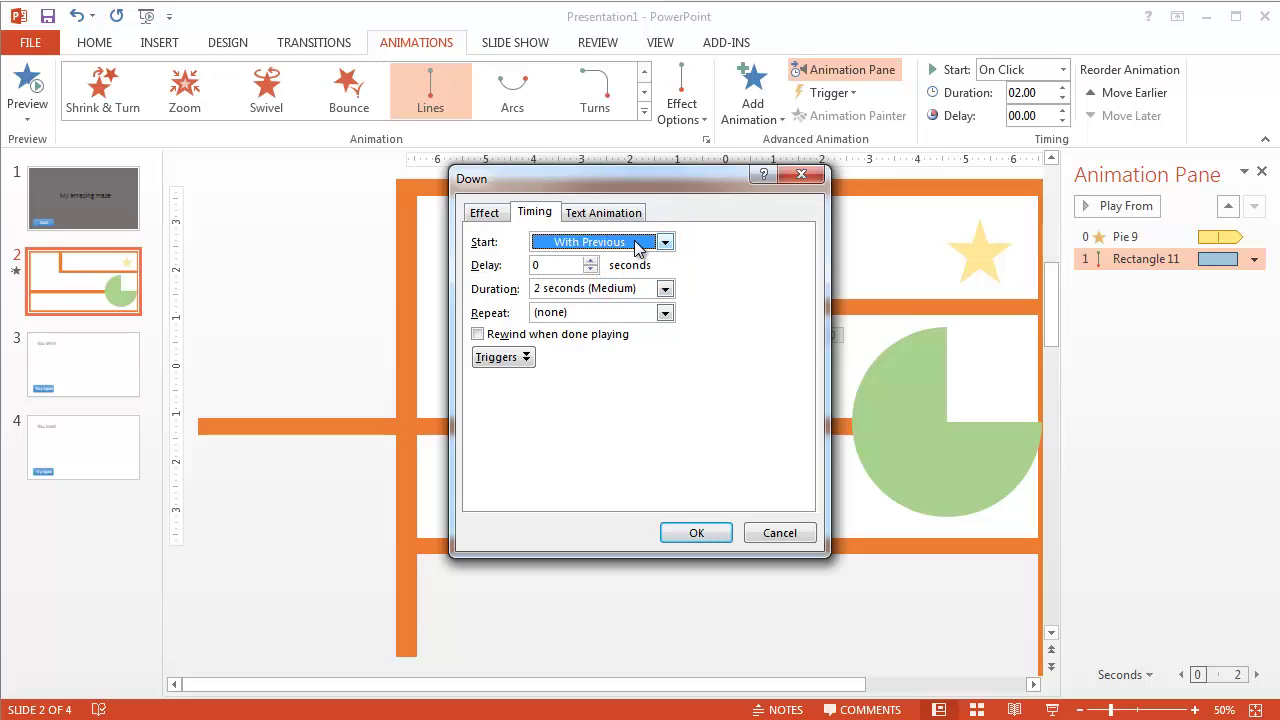
pyautogui.click(664, 288)
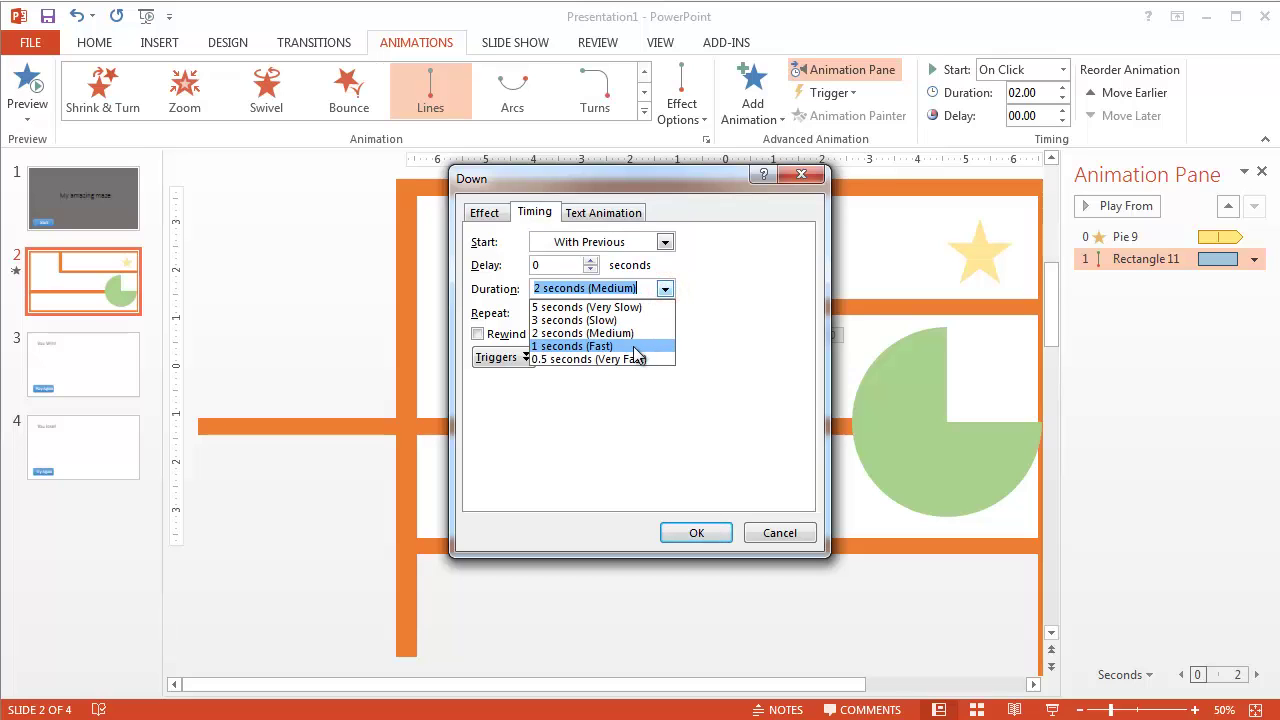
pyautogui.click(636, 346)
pyautogui.click(664, 288)
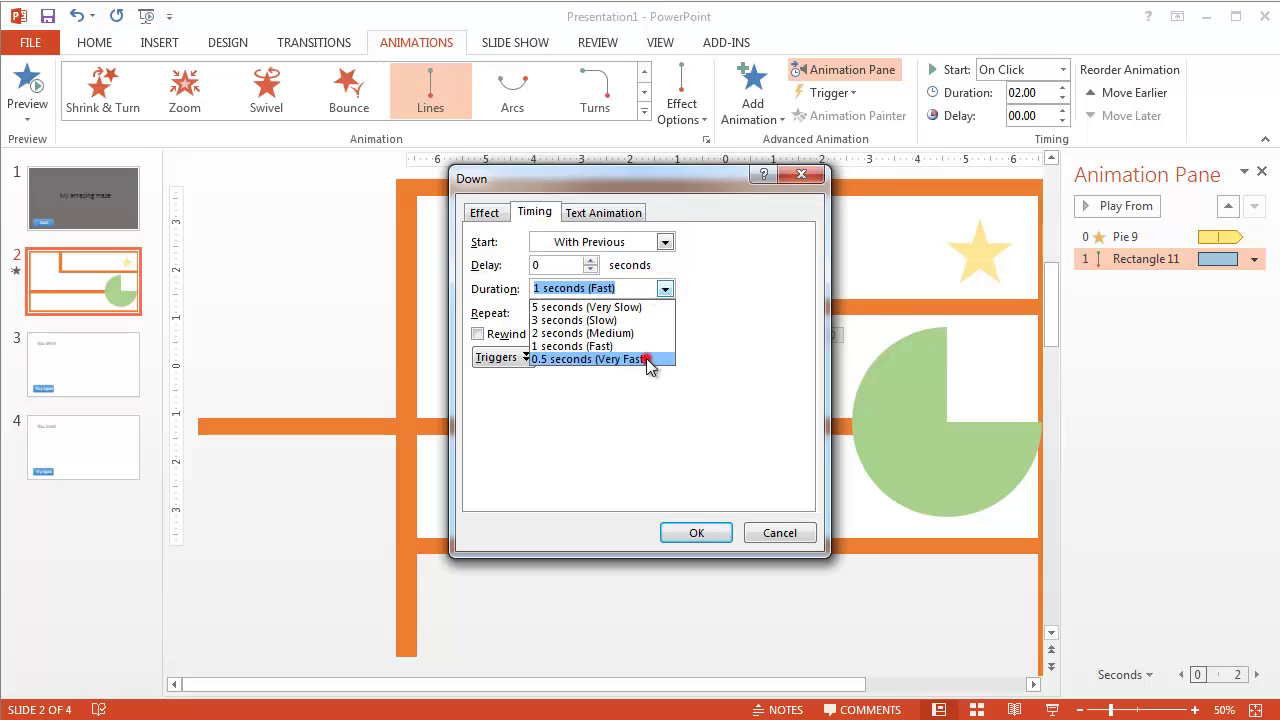
pyautogui.click(651, 360)
pyautogui.click(665, 313)
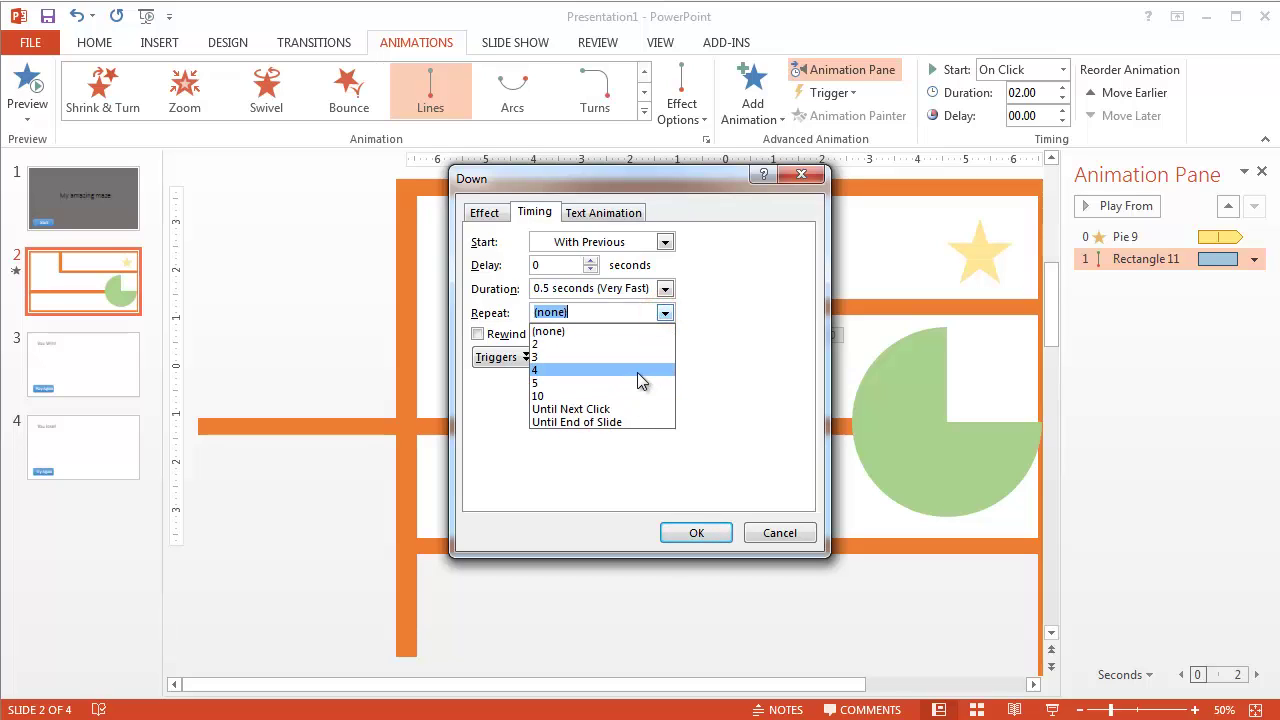
pyautogui.click(612, 422)
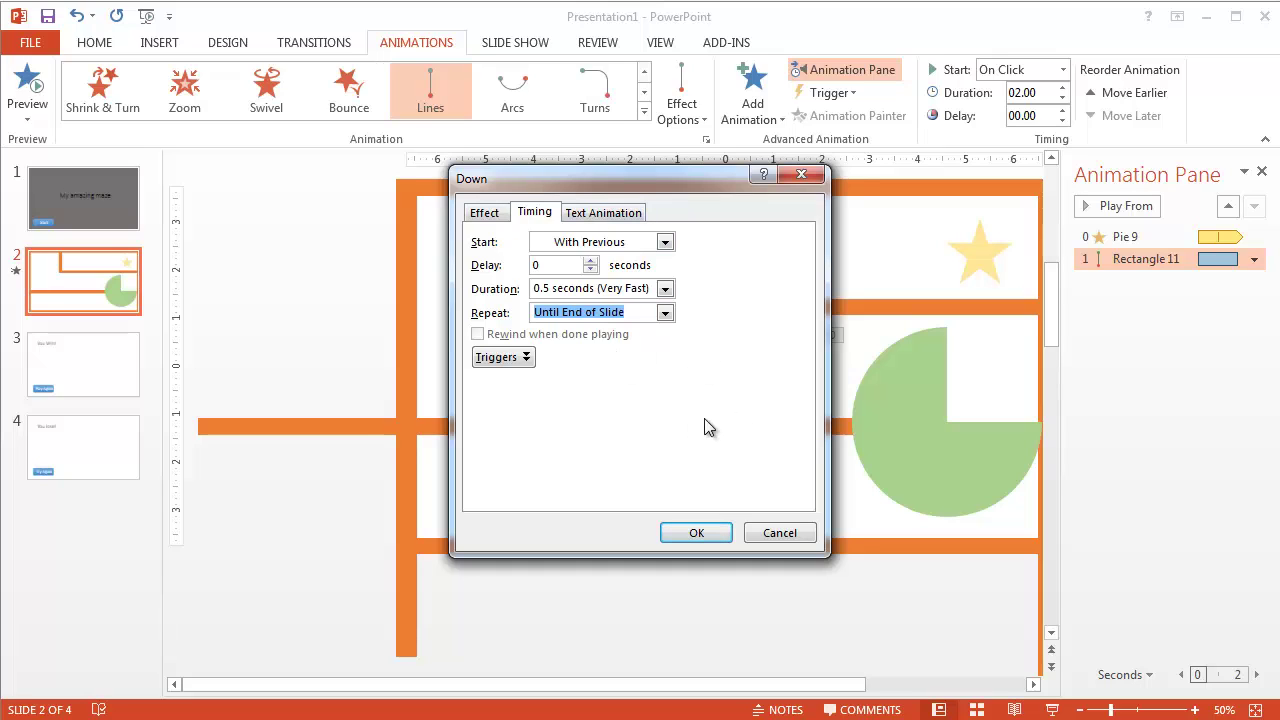
# Enable Auto-reverse for the wall's motion path and apply the effect settings
pyautogui.click(487, 214)
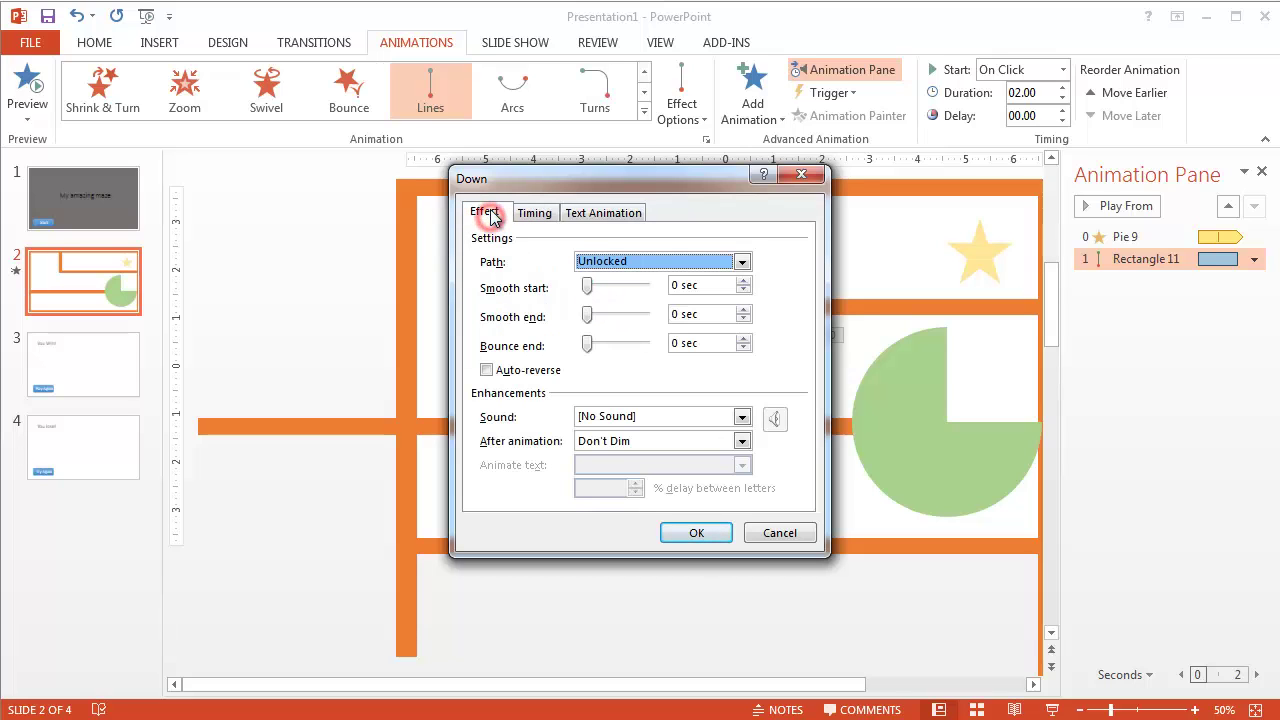
pyautogui.click(487, 370)
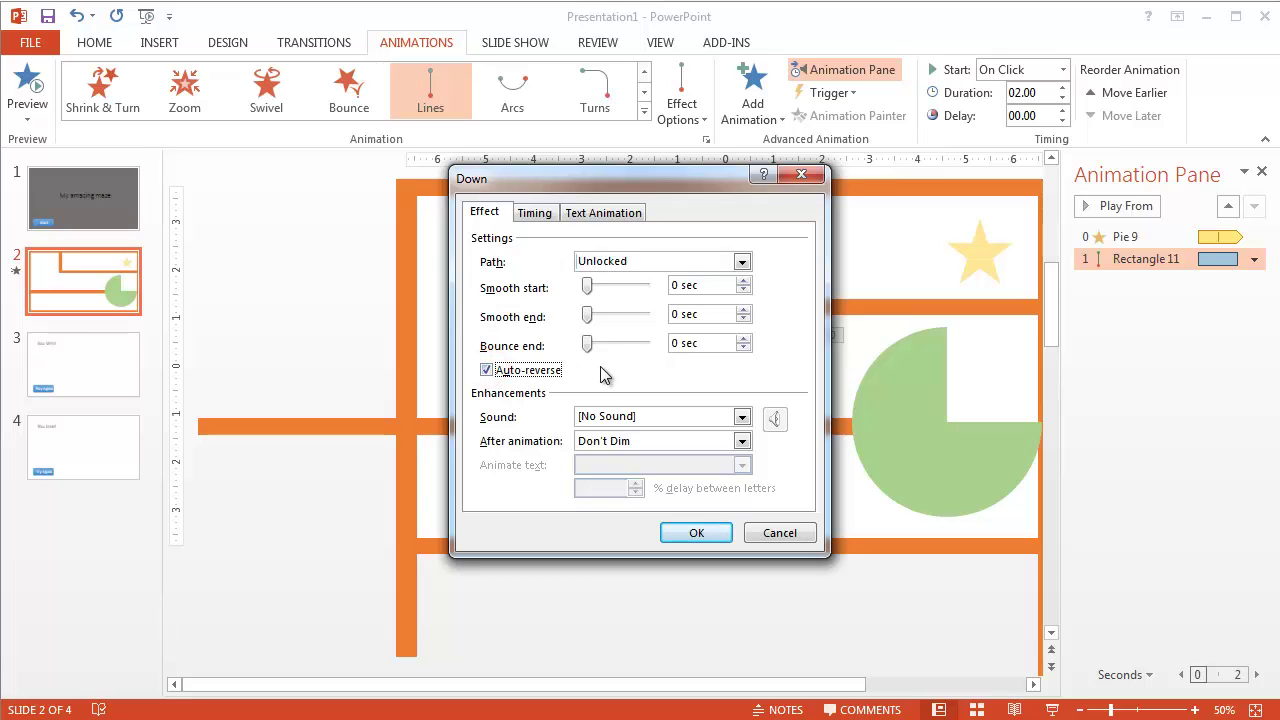
pyautogui.click(698, 533)
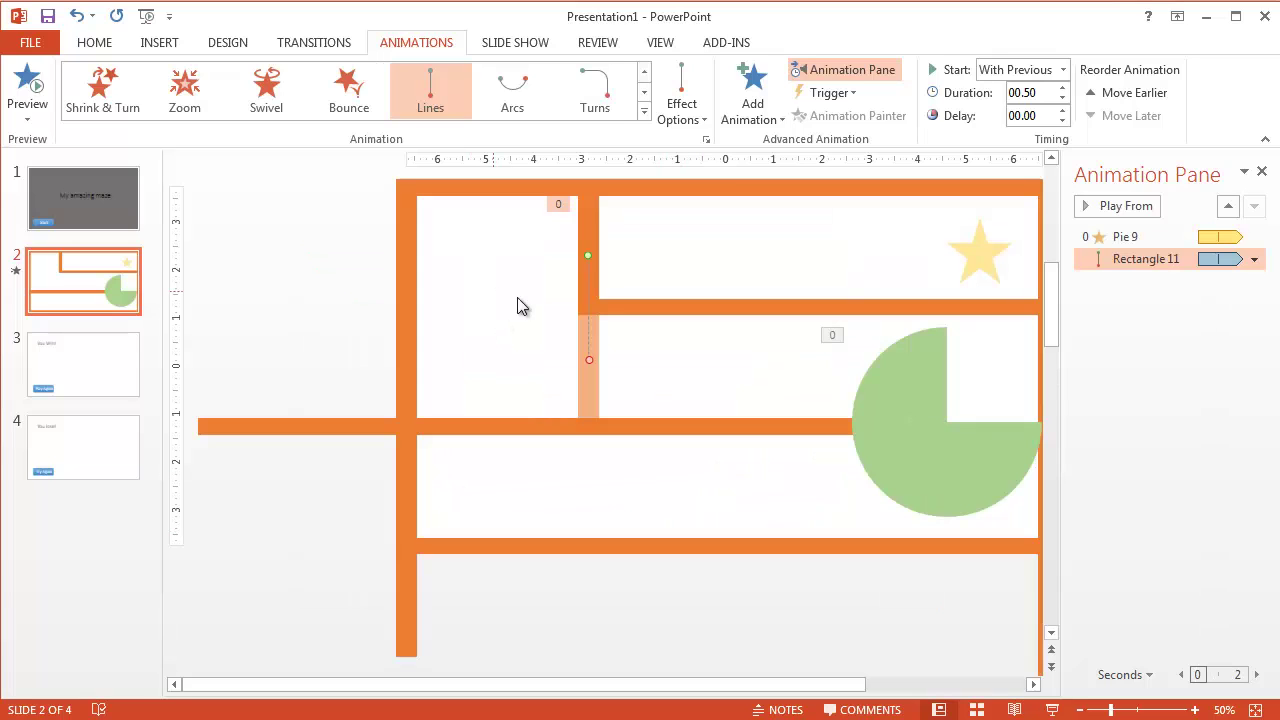
pyautogui.click(588, 257)
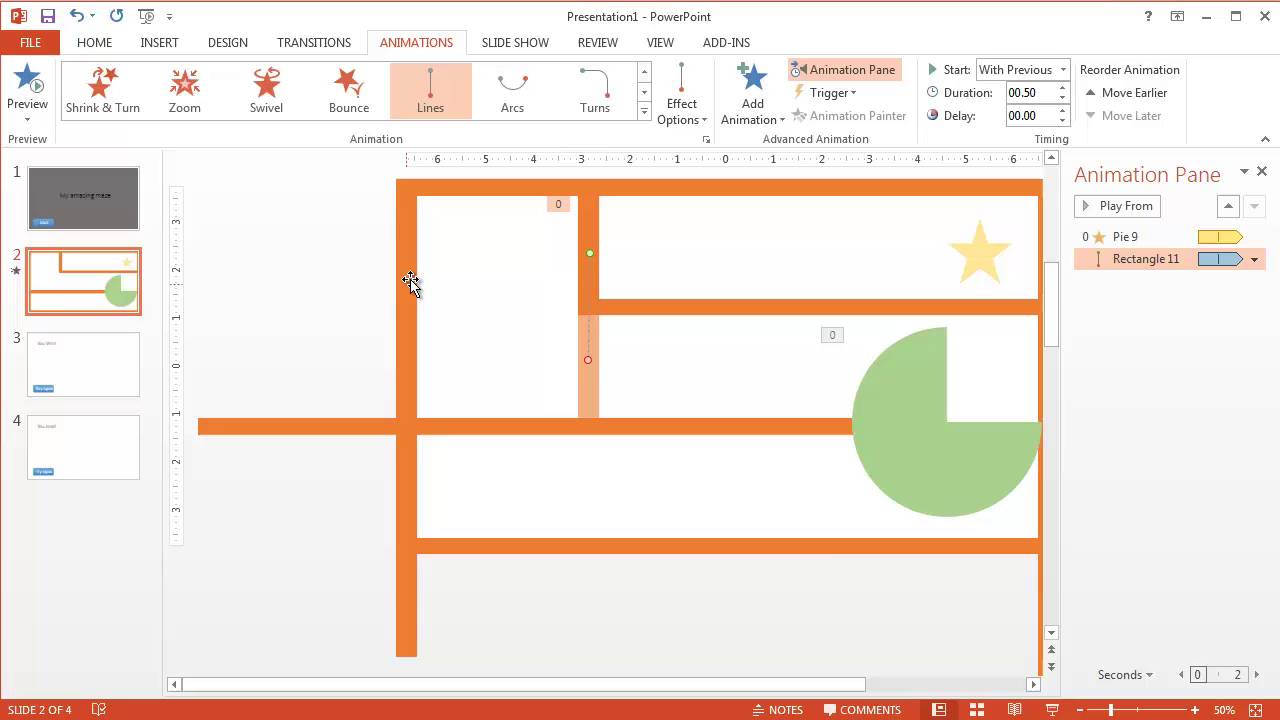
# Test the maze in Reading View by following the route to the star and choosing Play Again on the winning slide
pyautogui.click(1014, 710)
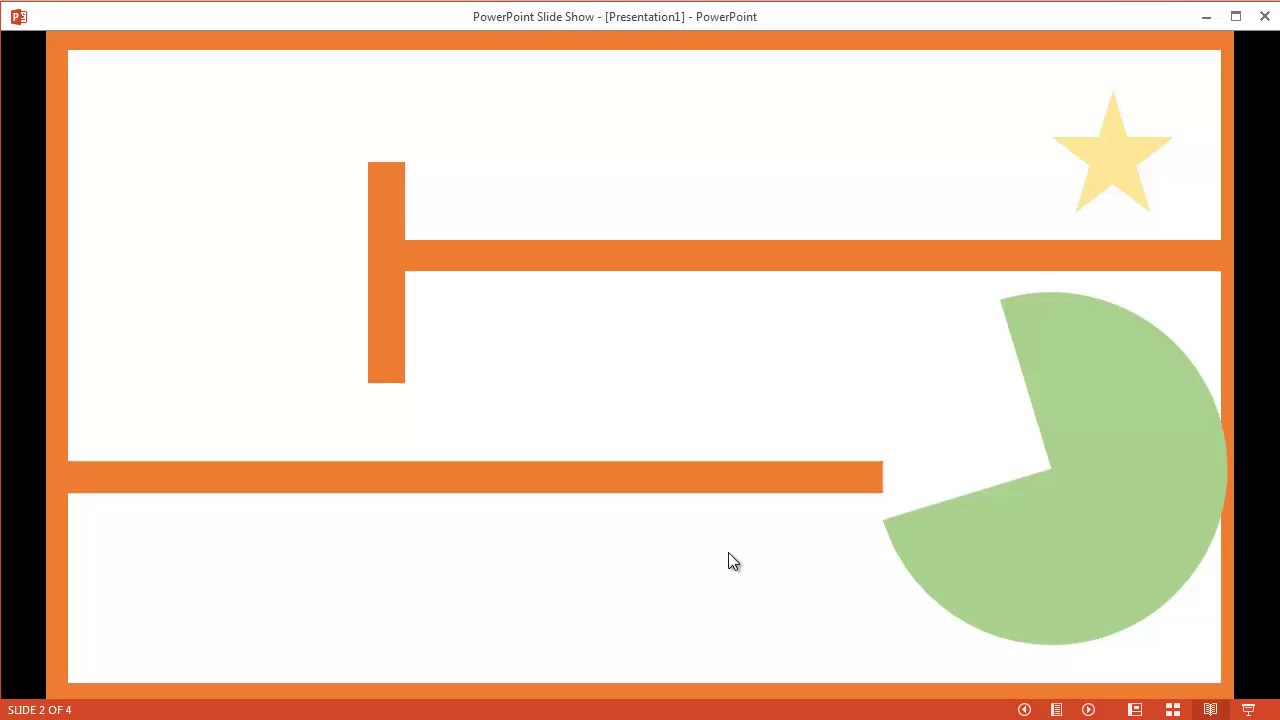
pyautogui.moveTo(790, 480)
pyautogui.click(276, 620)
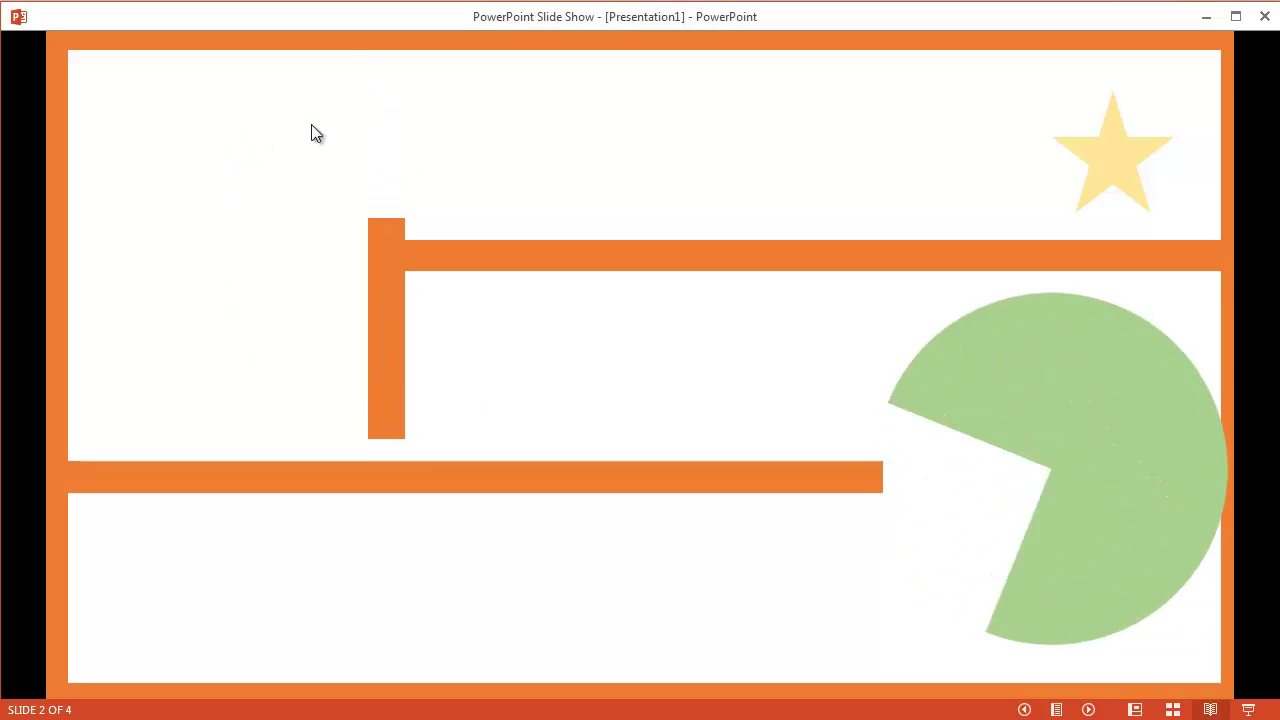
pyautogui.click(1116, 161)
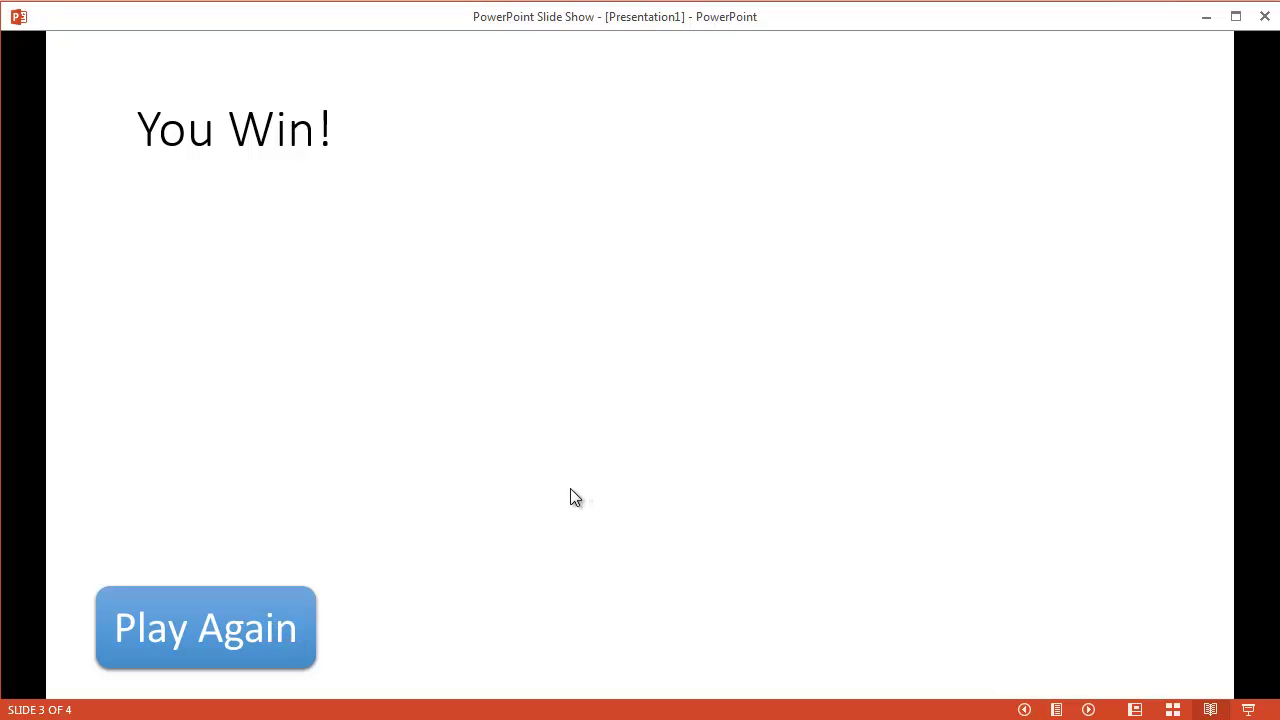
pyautogui.click(257, 624)
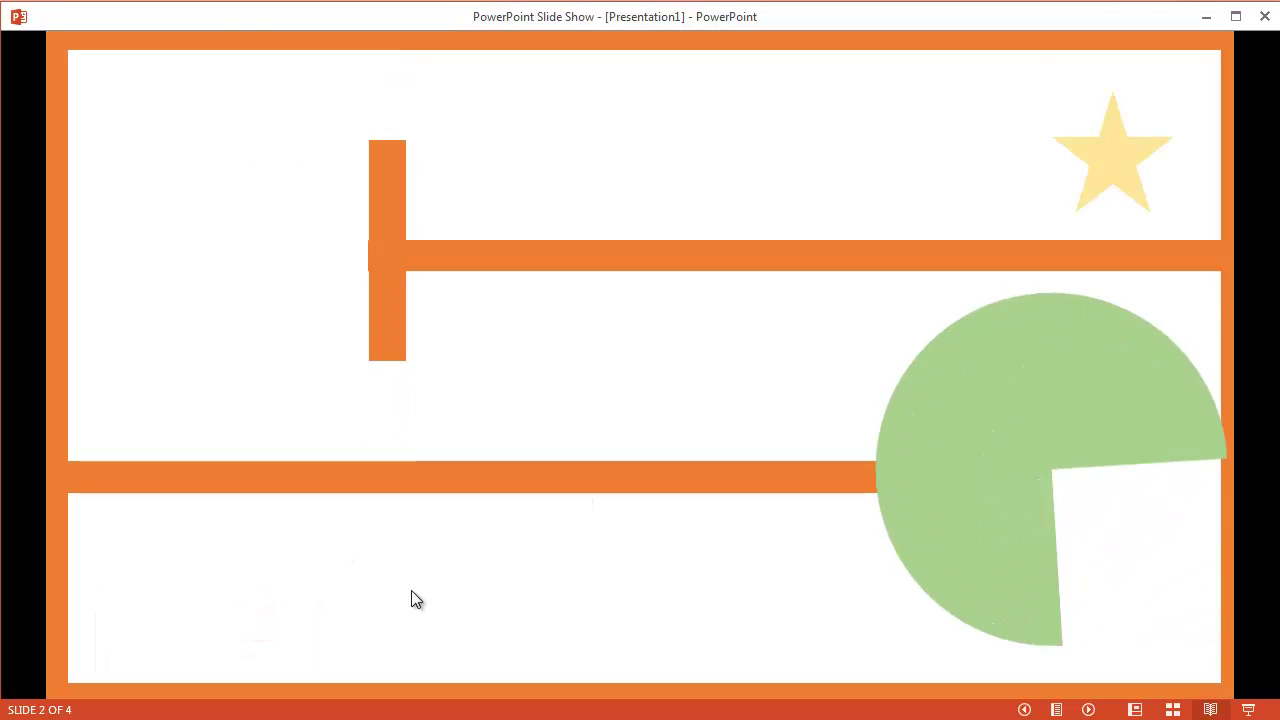